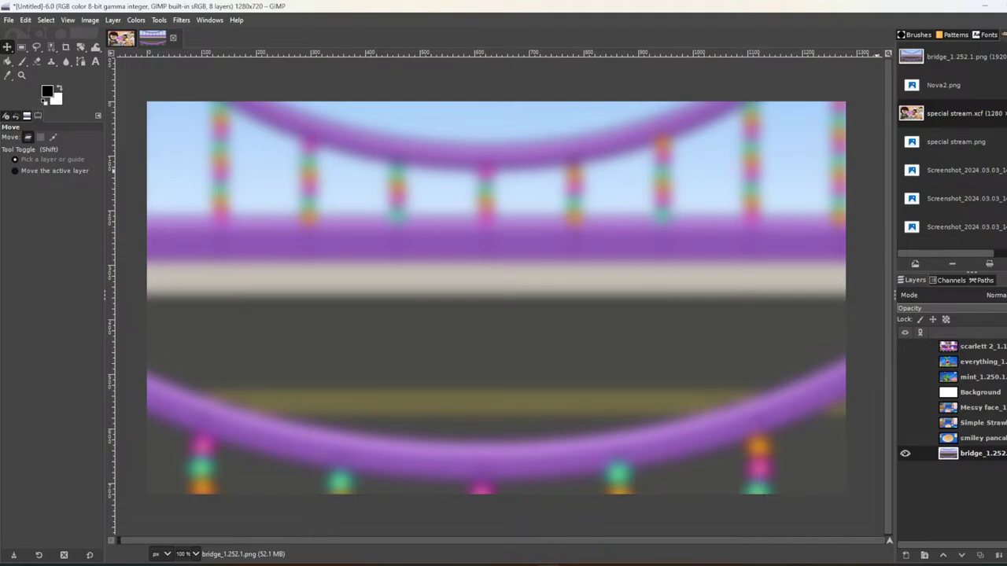
Activate and show the scarlett 2 layer, and compare it with the special stream image.
key(XF86AudioLowerVolume)
click(968, 346)
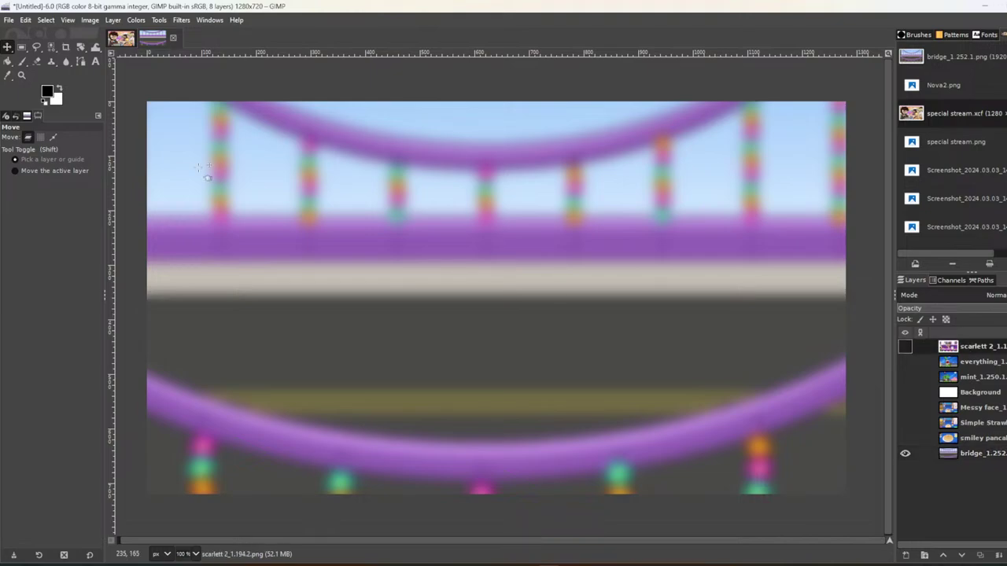
click(905, 347)
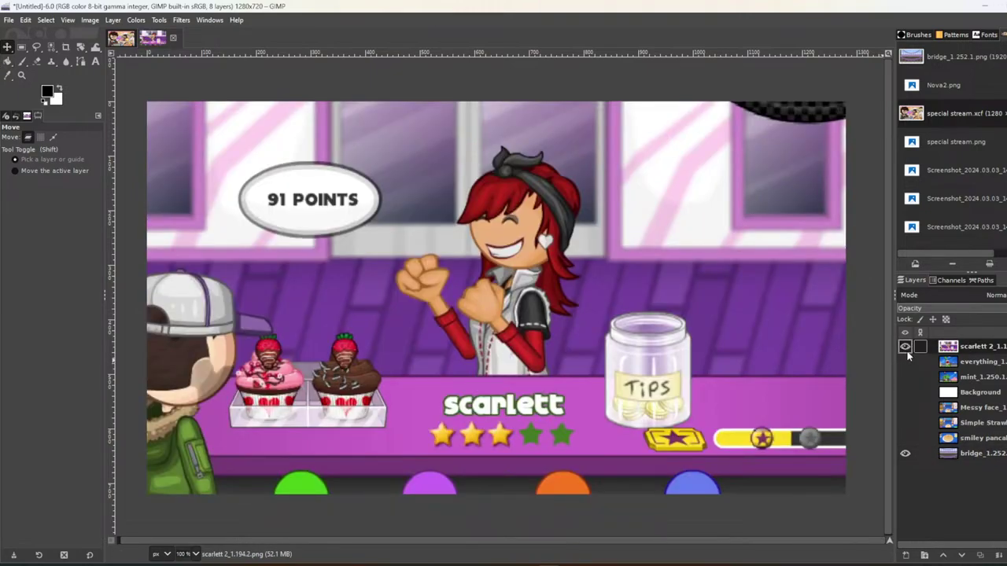
key(f)
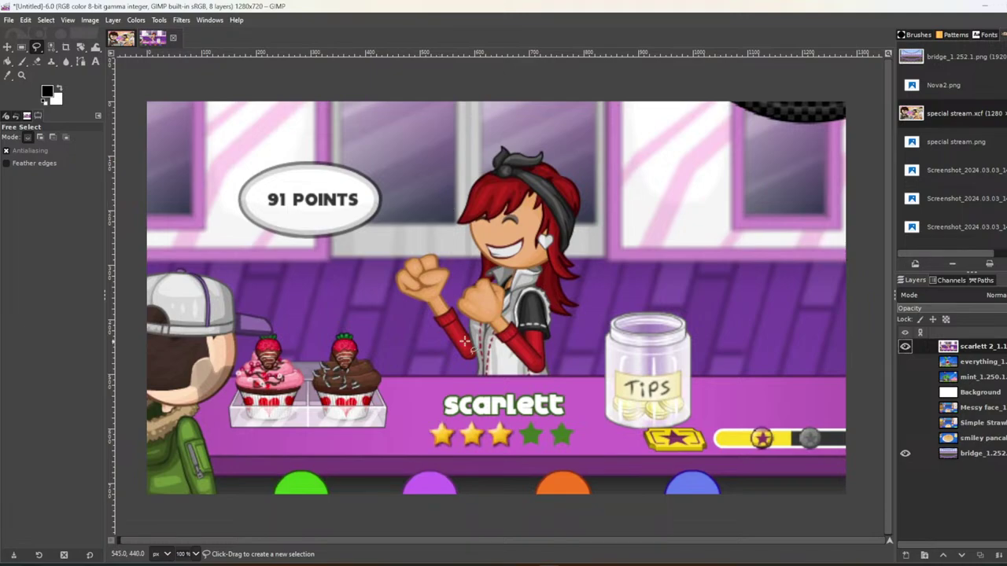
click(126, 39)
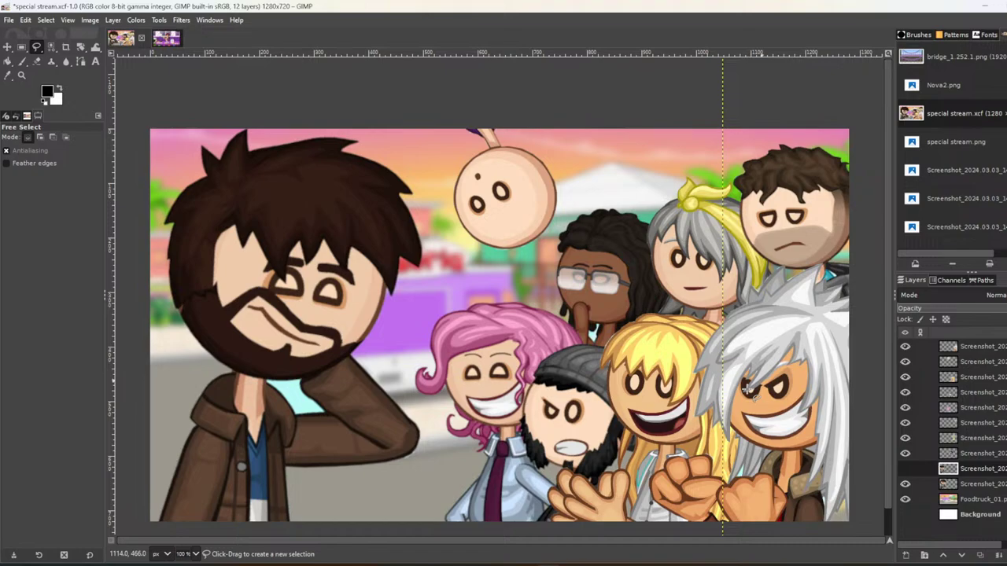
key(alt+2)
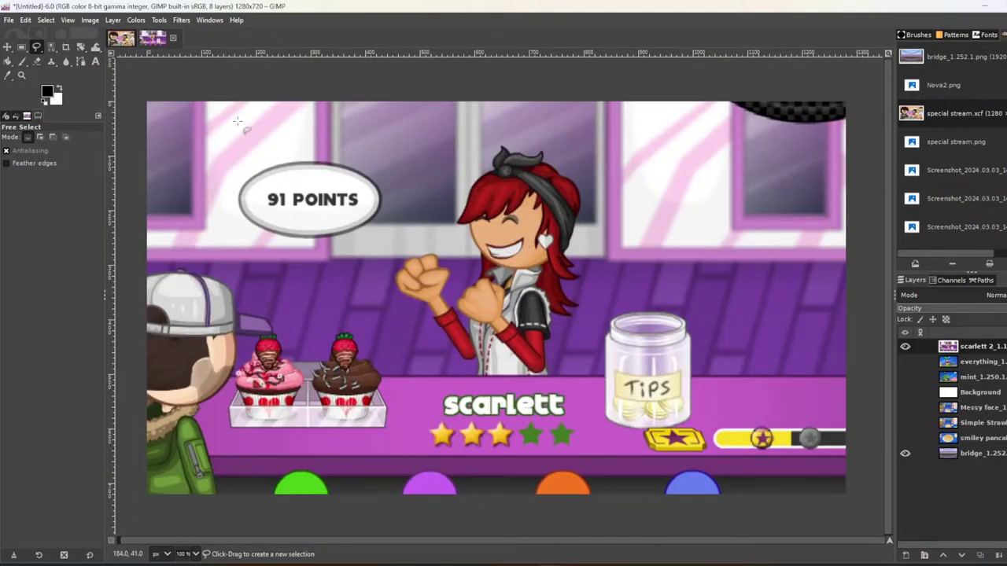
Begin a Free Select outline along the top edge of Scarlett's black bow, down to where it meets the red hair.
scroll(237, 121, up, 1)
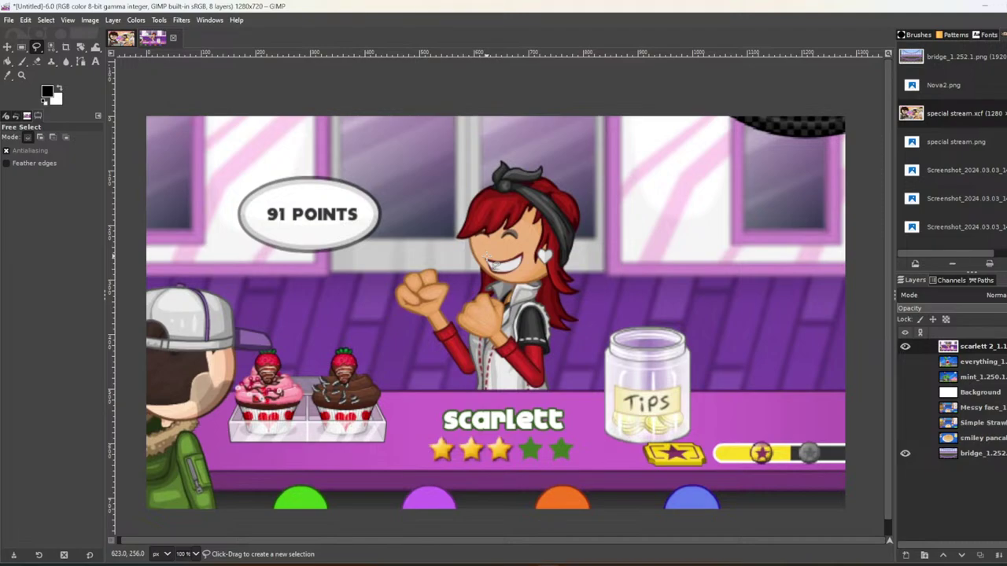
scroll(543, 177, up, 5)
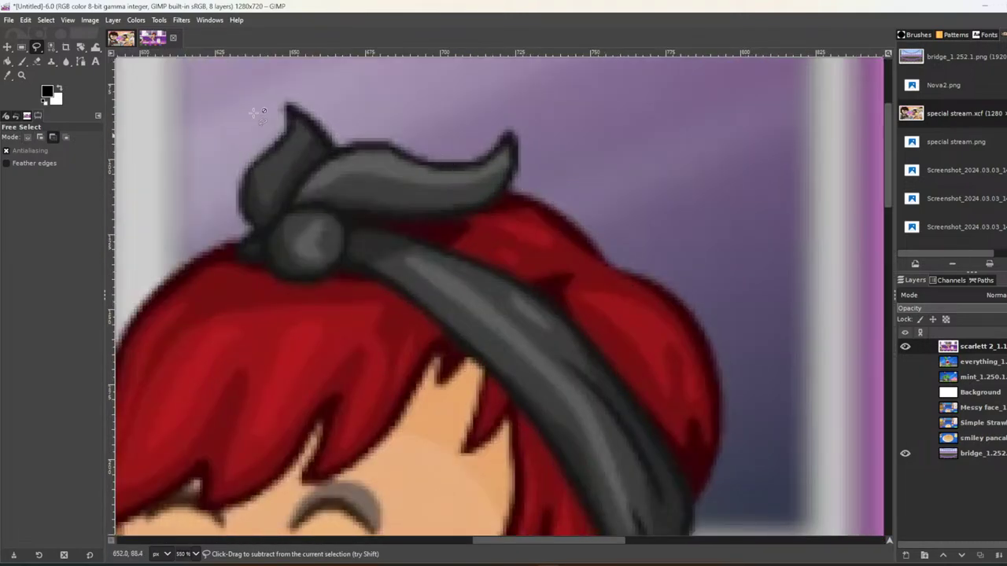
right_click(37, 48)
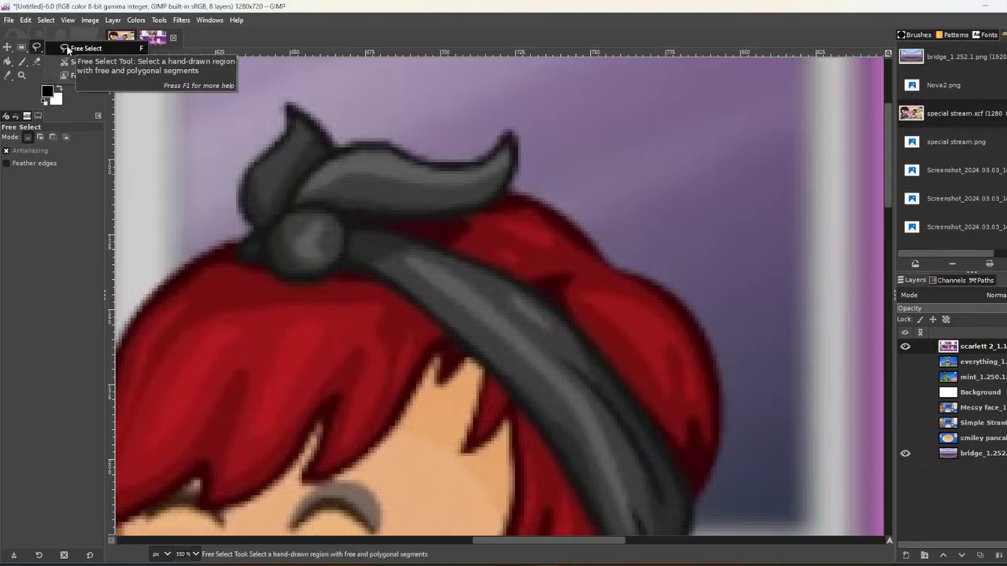
click(68, 49)
click(389, 145)
click(416, 160)
click(454, 163)
click(483, 161)
click(509, 132)
click(516, 172)
click(505, 183)
click(511, 194)
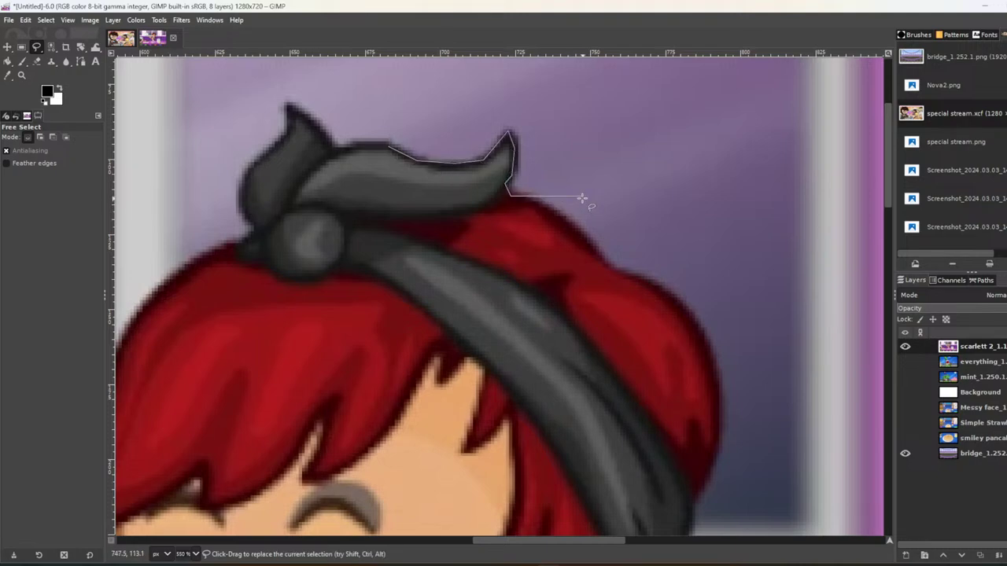
Continue the outline along the back of the hair, loop loosely around the rest of the head and close the selection.
scroll(582, 198, down, 2)
mouse_move(567, 200)
mouse_down()
mouse_move(615, 225)
mouse_move(682, 378)
mouse_up()
click(612, 426)
click(435, 456)
click(350, 340)
click(370, 154)
key(Return)
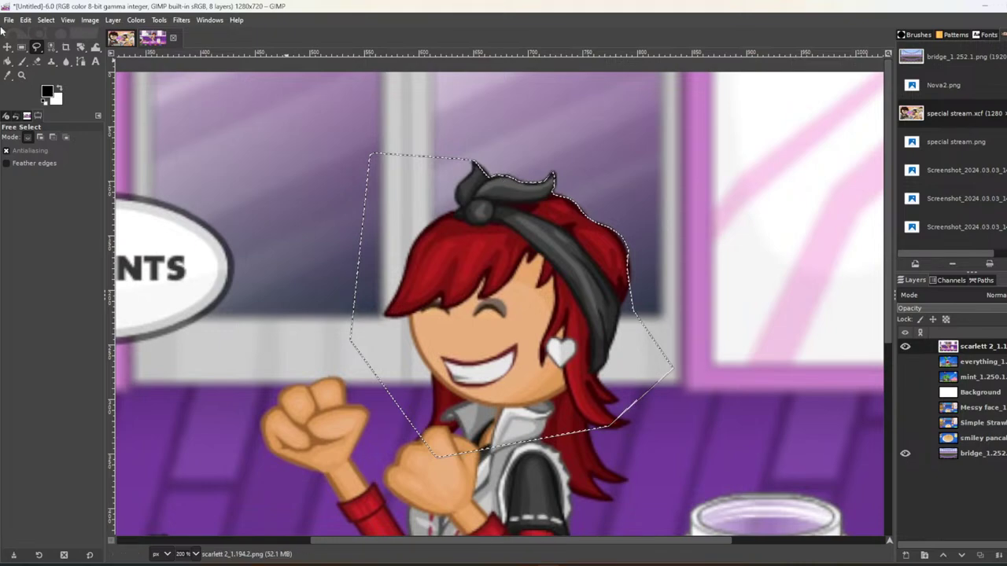
Invert the head selection and add an alpha channel to the scarlett 2 layer.
click(46, 20)
click(59, 63)
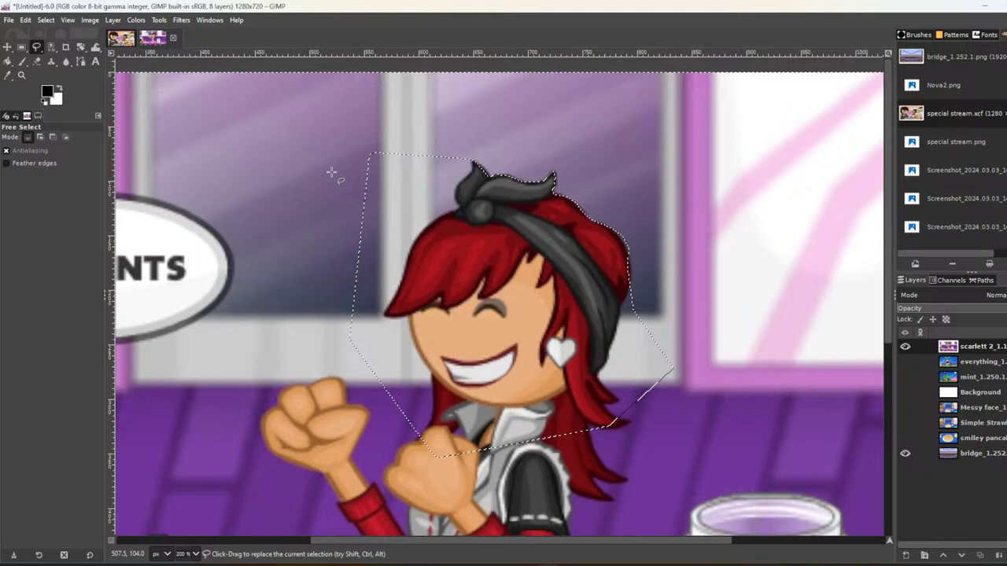
right_click(946, 348)
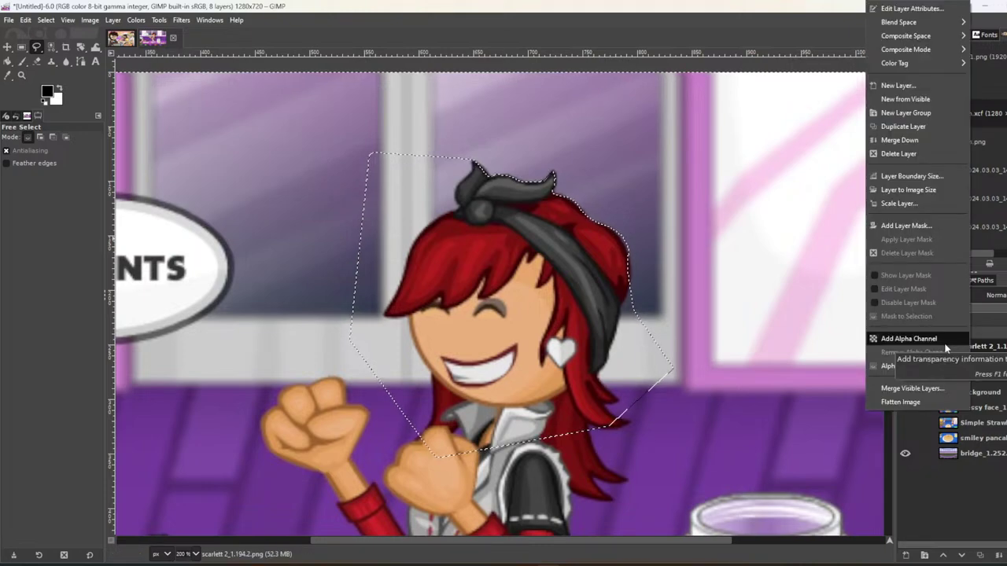
click(947, 346)
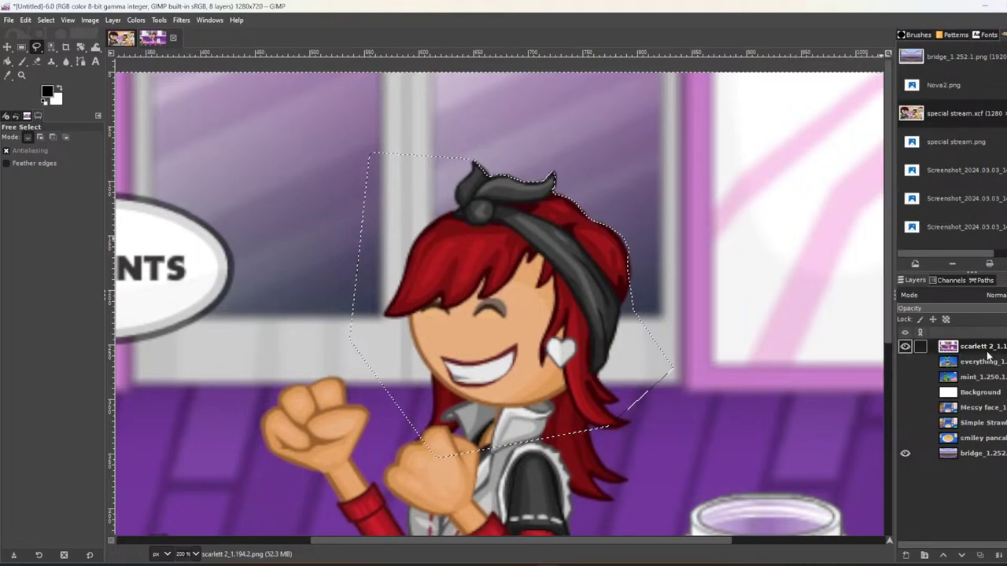
right_click(989, 355)
click(921, 339)
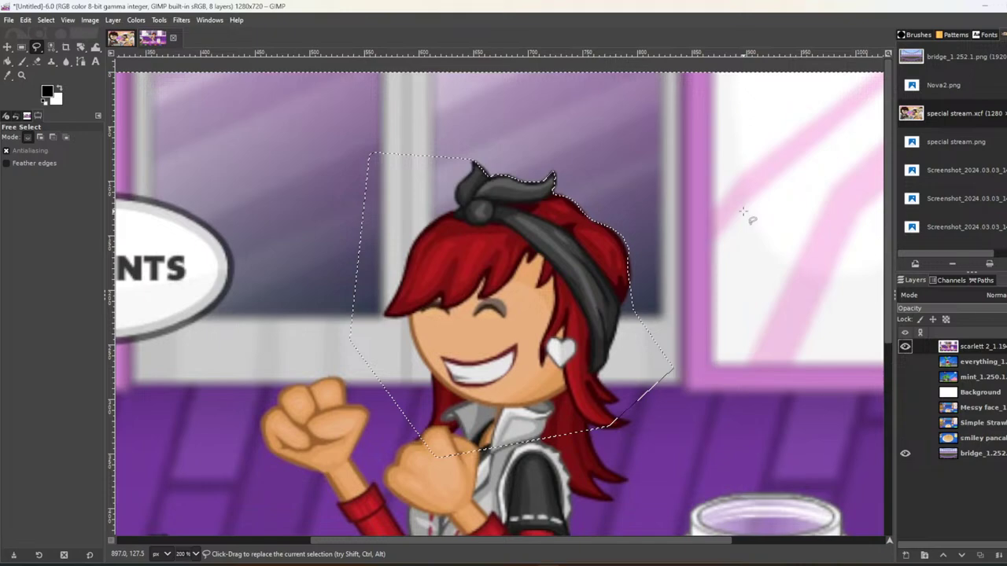
Delete everything outside Scarlett's head and clear the selection.
key(Delete)
click(46, 20)
click(40, 48)
key(1)
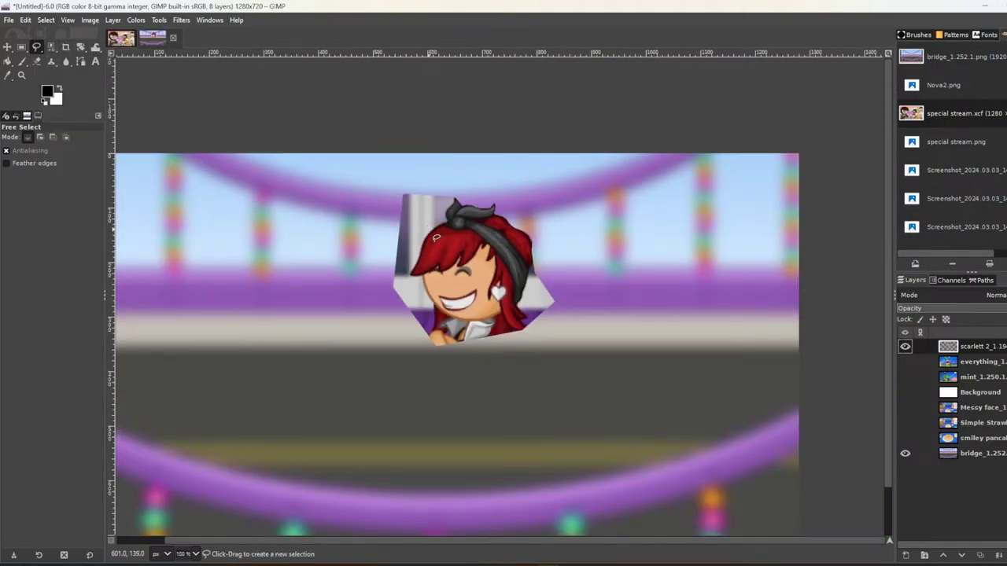
Crop the scarlett 2 layer to about 558 × 315 px around the head and move it to the left side of the canvas.
key(minus)
key(m)
mouse_move(376, 239)
mouse_down()
mouse_move(315, 299)
mouse_move(377, 370)
mouse_move(388, 360)
mouse_up()
drag(399, 397, 385, 326)
click(66, 48)
drag(323, 218, 527, 334)
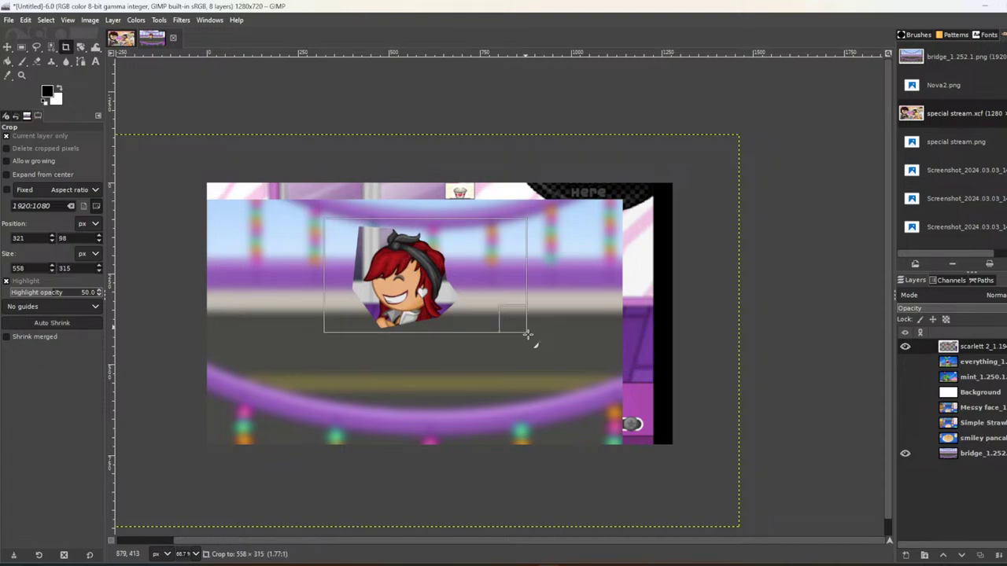
key(Return)
key(m)
drag(375, 280, 274, 331)
Copy the bearded man's layer from the special stream image and paste it into the untitled bridge image.
scroll(954, 189, up, 3)
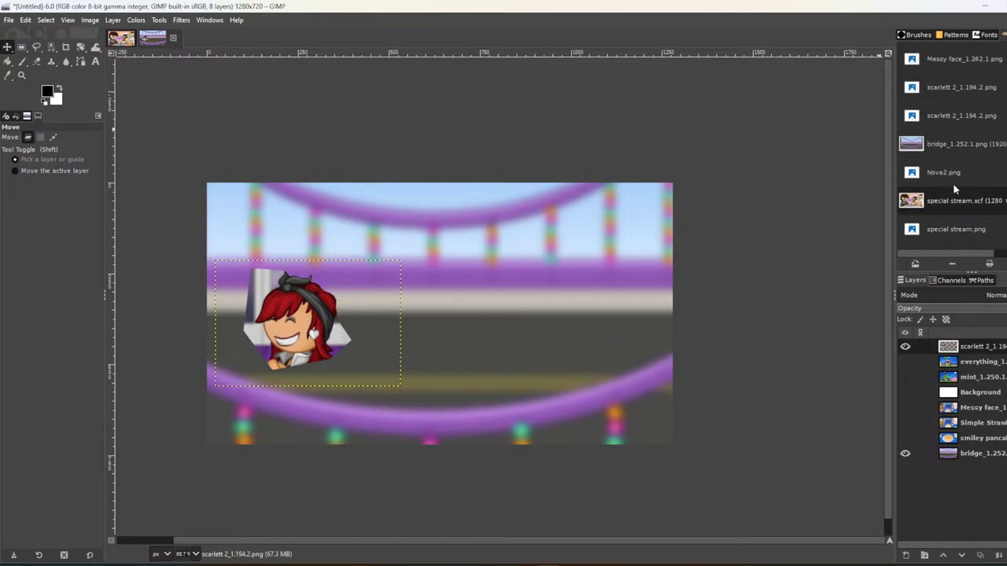
scroll(957, 187, up, 3)
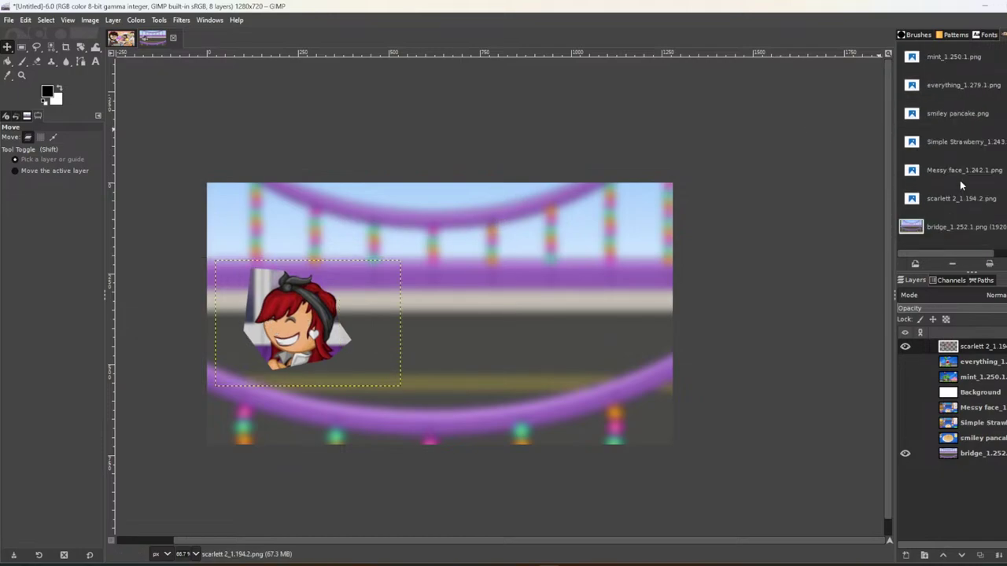
scroll(959, 180, down, 2)
click(956, 112)
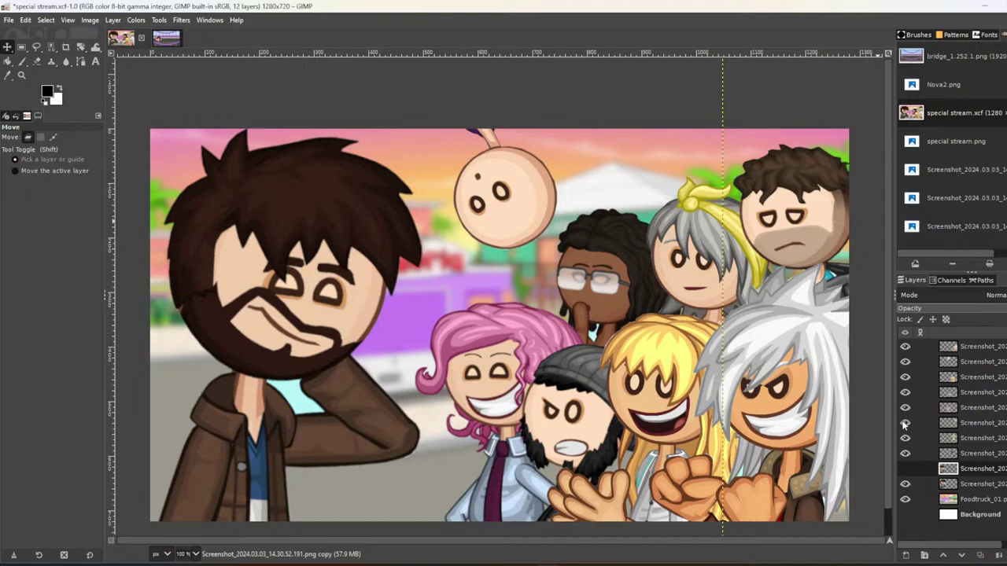
click(966, 484)
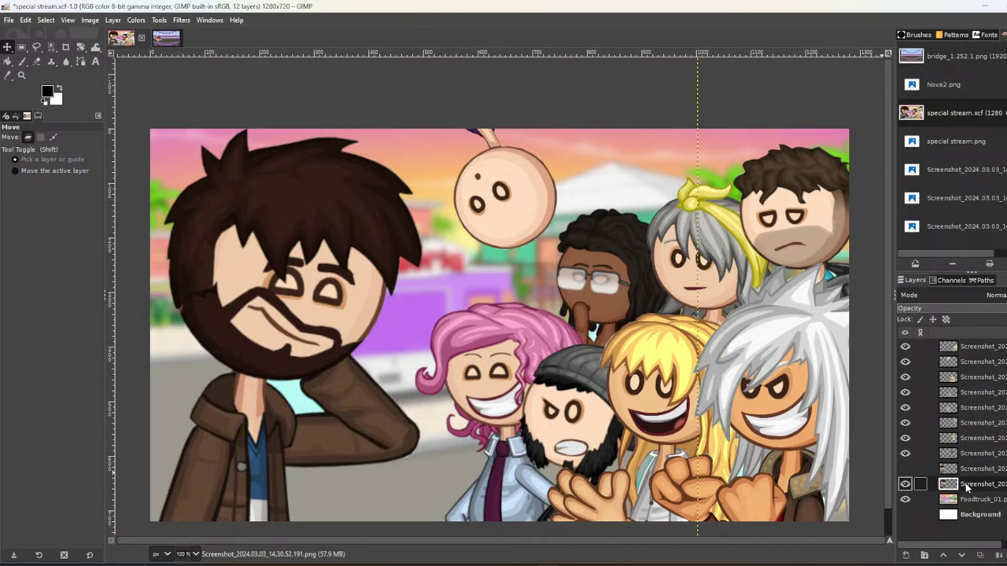
key(alt+2)
key(ctrl+v)
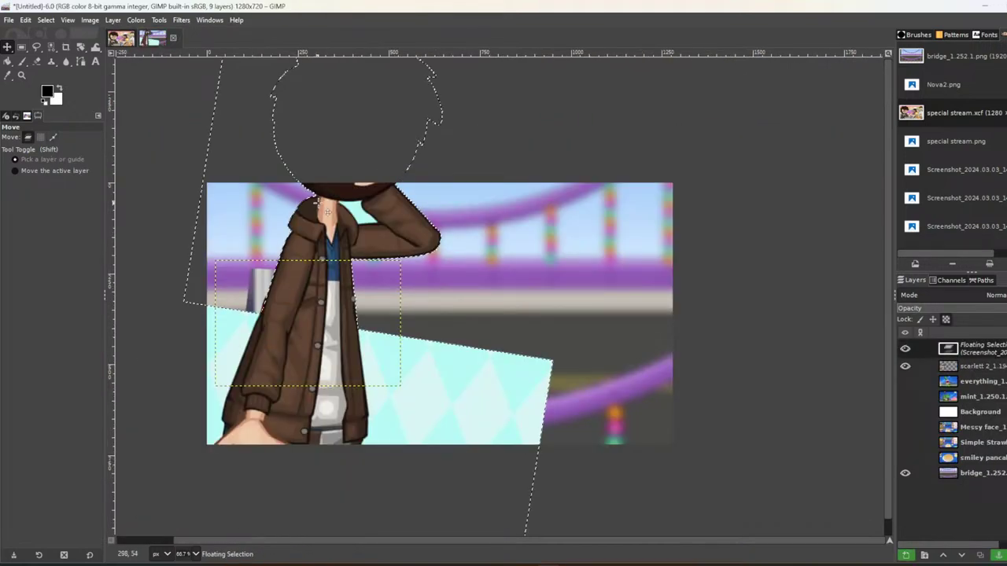
Turn the pasted man into a new layer, position him at the canvas's lower left and hide the scarlett 2 layer.
key(shift+ctrl+n)
drag(338, 238, 299, 395)
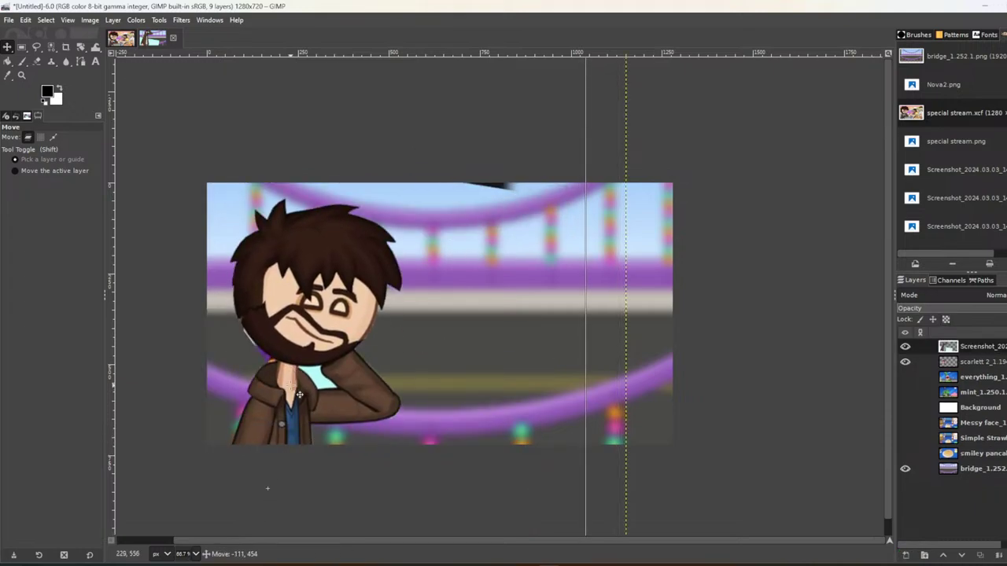
click(906, 361)
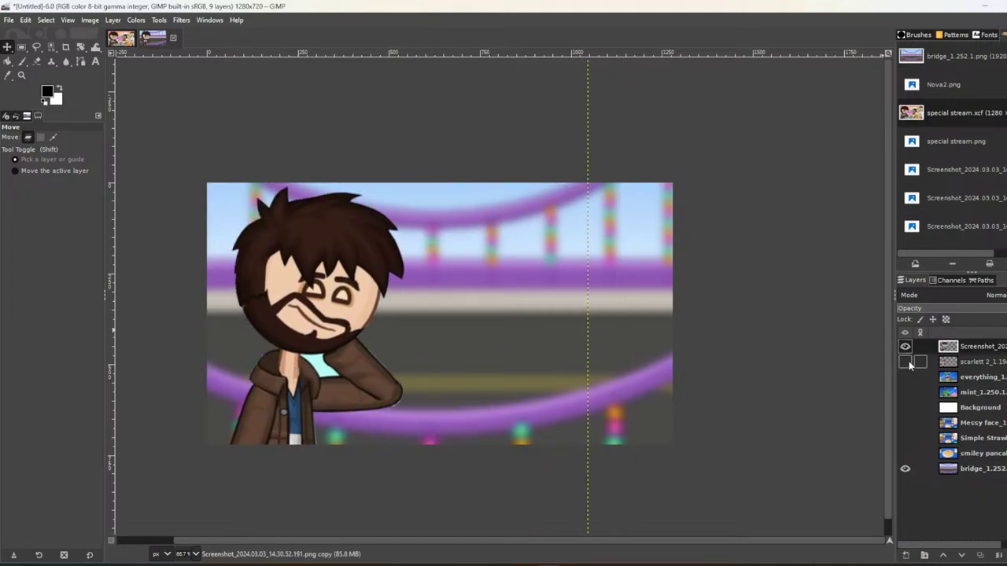
Try the everything and Messy face layers in turn behind the man, shift each one's food beside him and hide it again.
click(905, 376)
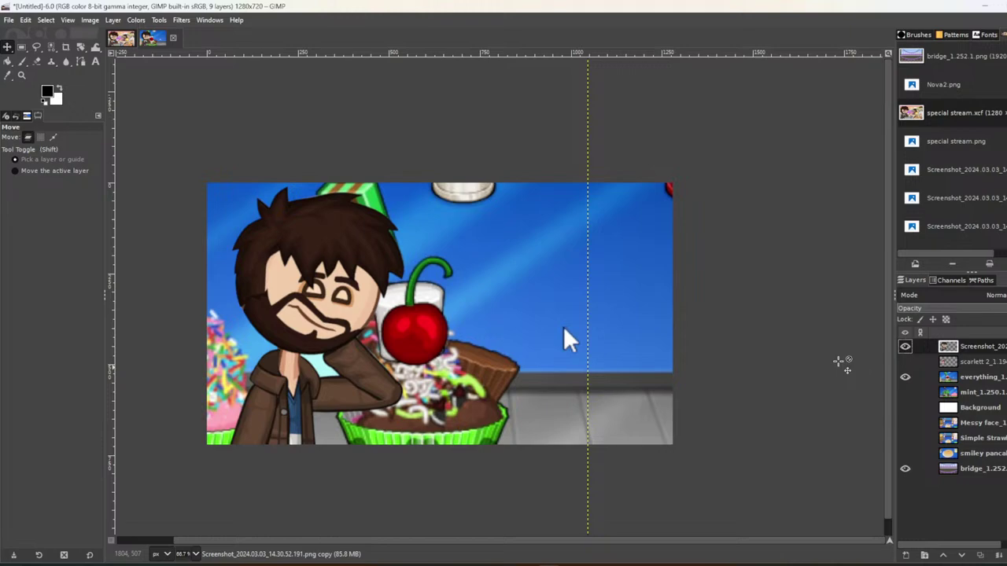
drag(649, 305, 721, 208)
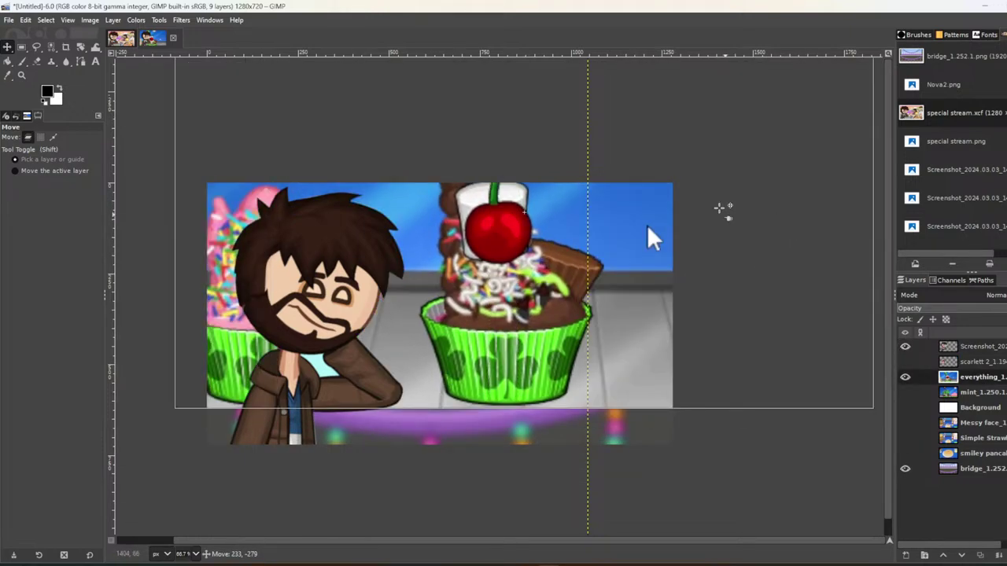
click(905, 377)
click(905, 422)
click(976, 422)
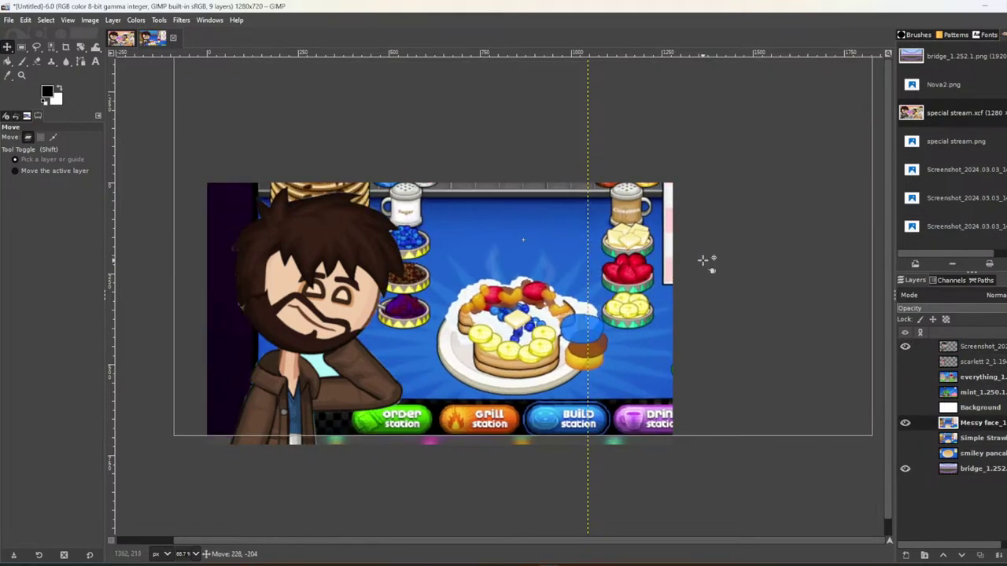
drag(706, 259, 686, 248)
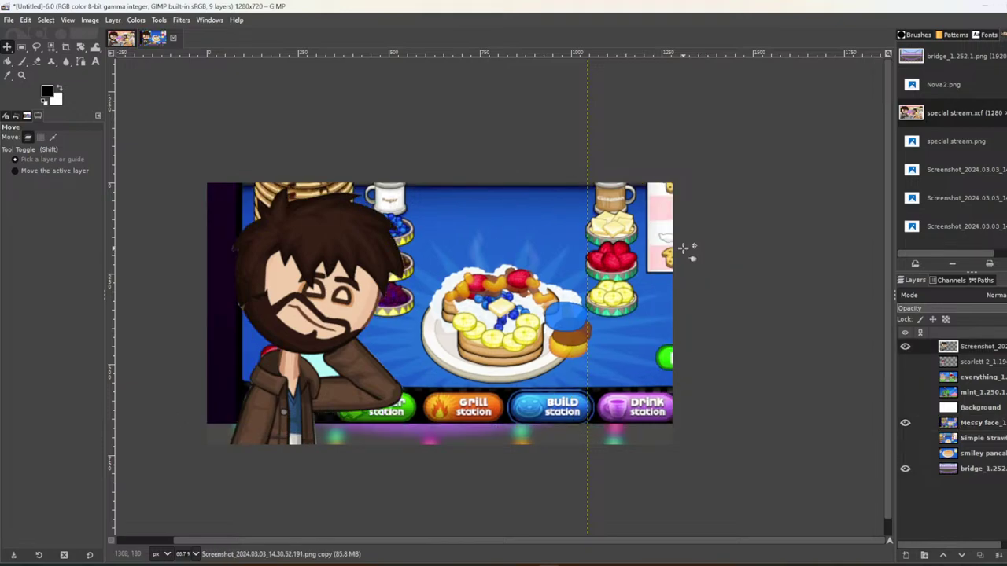
click(906, 422)
Preview the Simple Strawberry layer, hide it, and show the smiley pancake layer with its pancake shifted clear of the man.
click(904, 438)
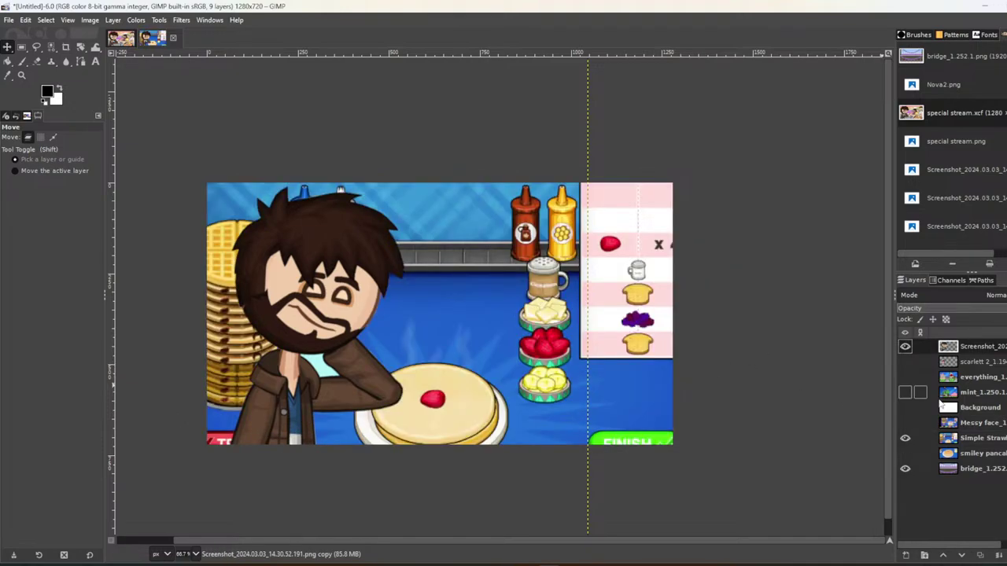
click(905, 438)
click(905, 453)
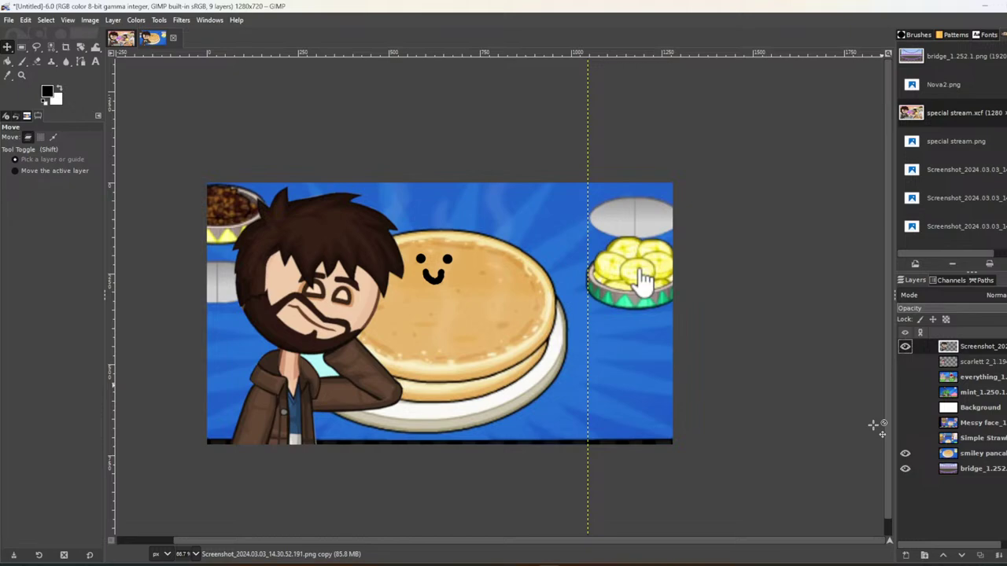
click(37, 47)
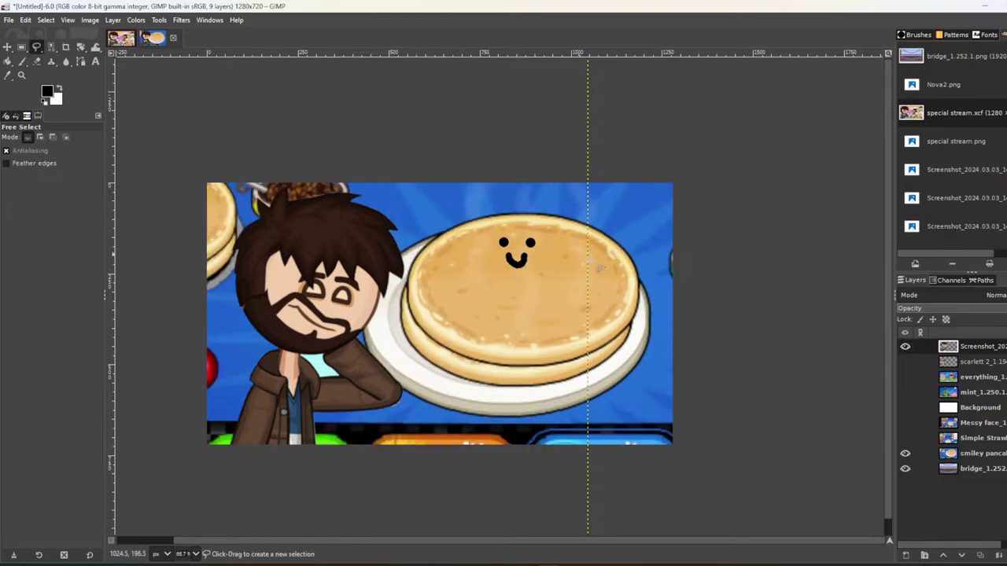
Open the recent Scooperia.xcf image and activate the Move tool.
click(968, 438)
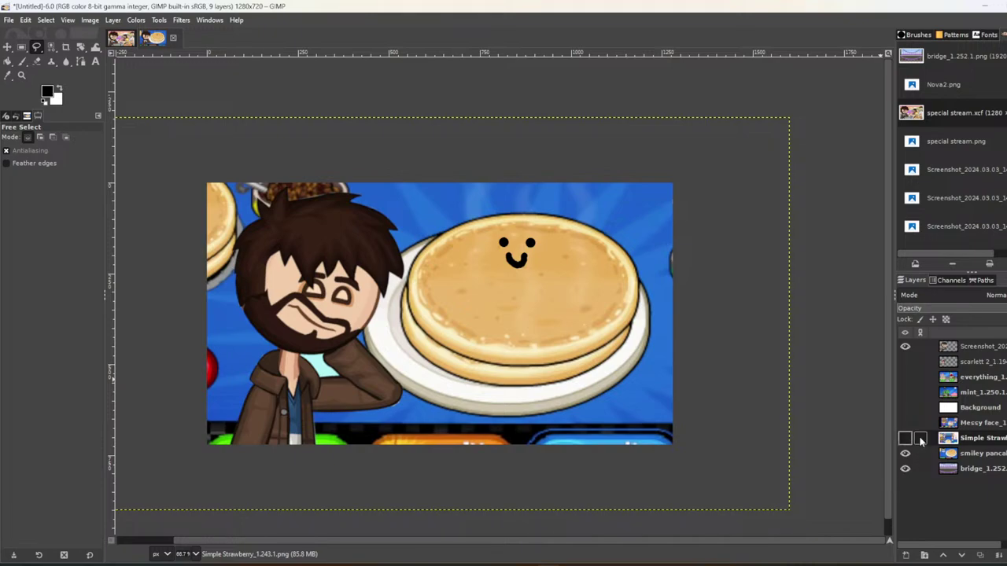
scroll(934, 122, down, 5)
scroll(936, 125, down, 5)
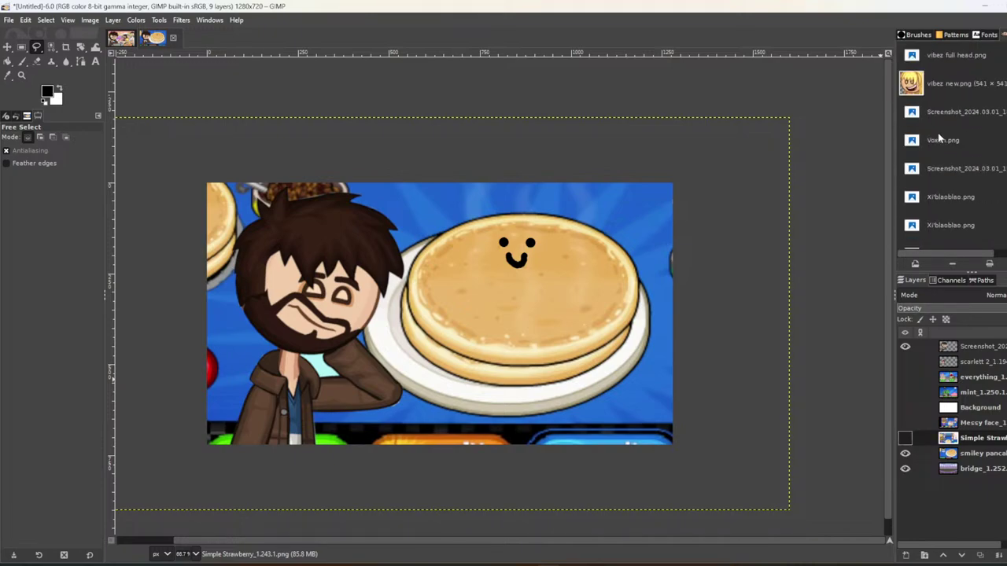
scroll(939, 138, down, 3)
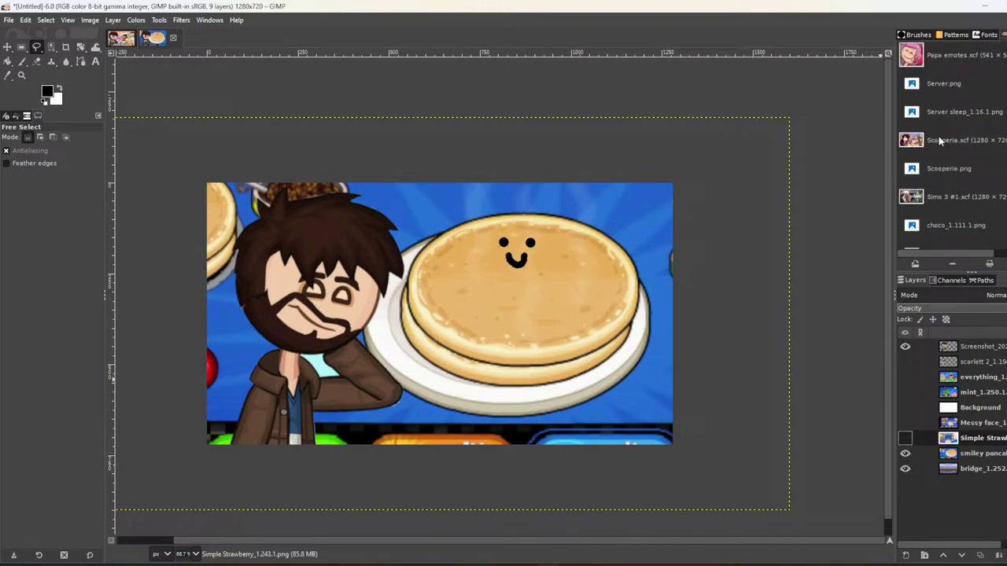
double_click(940, 140)
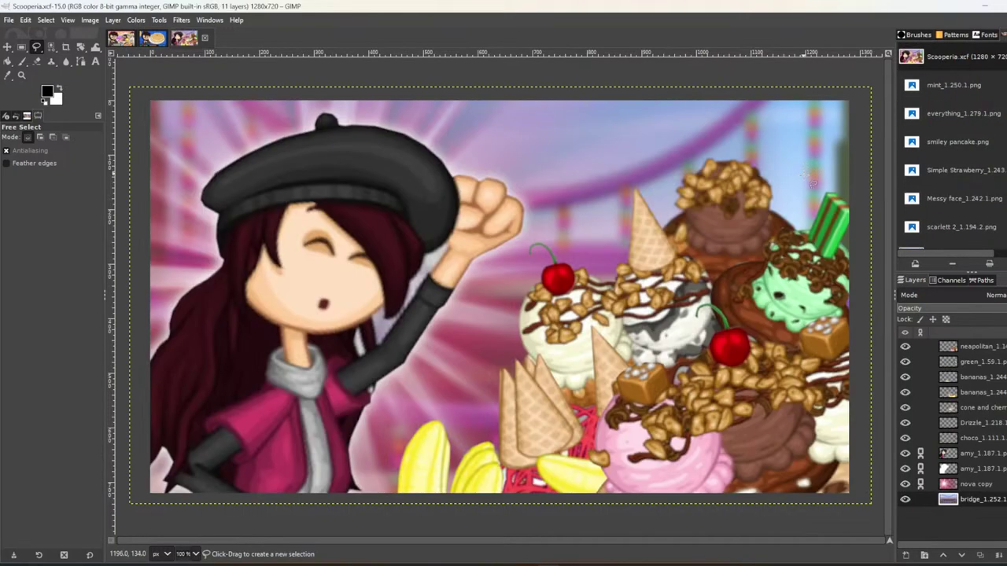
click(7, 47)
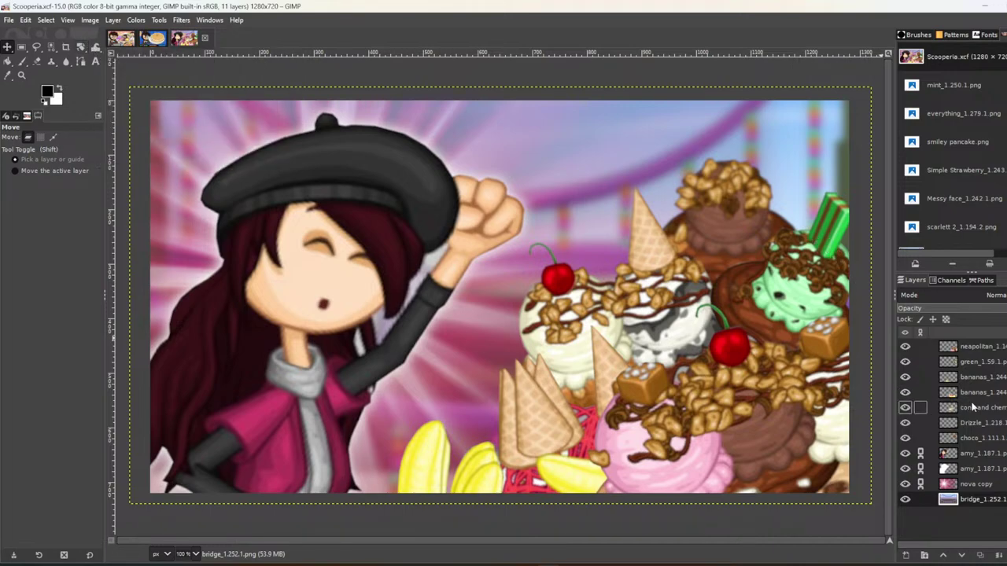
Select the choco, Drizzle, cone and cherry, bananas and green layers in turn to examine each one's extent.
click(973, 438)
click(973, 423)
click(973, 407)
click(973, 391)
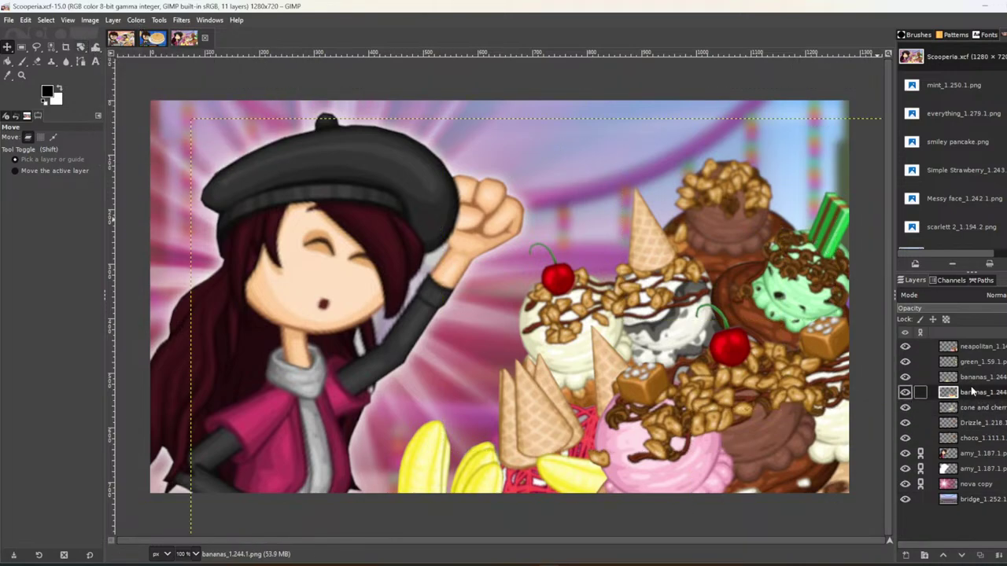
click(973, 361)
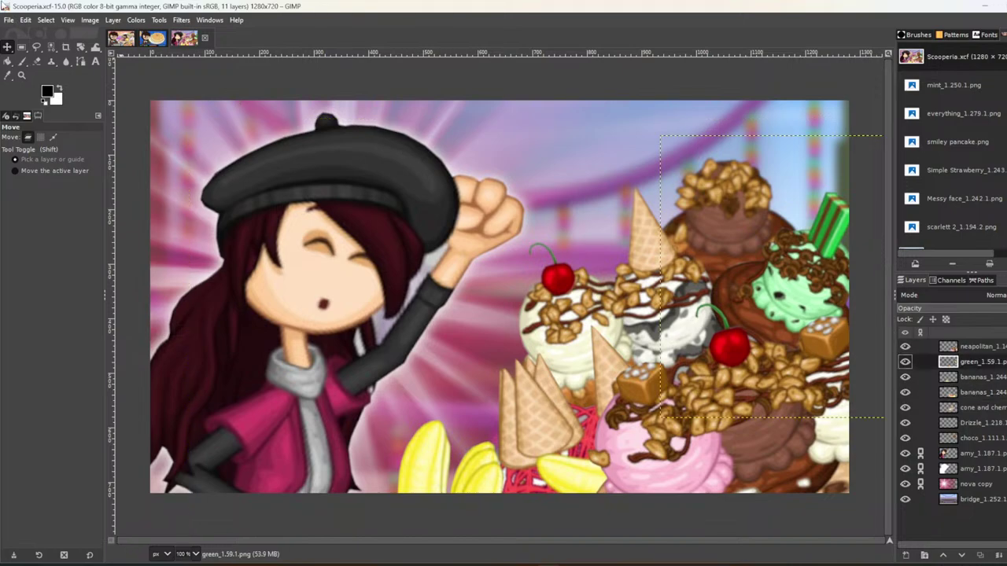
click(140, 20)
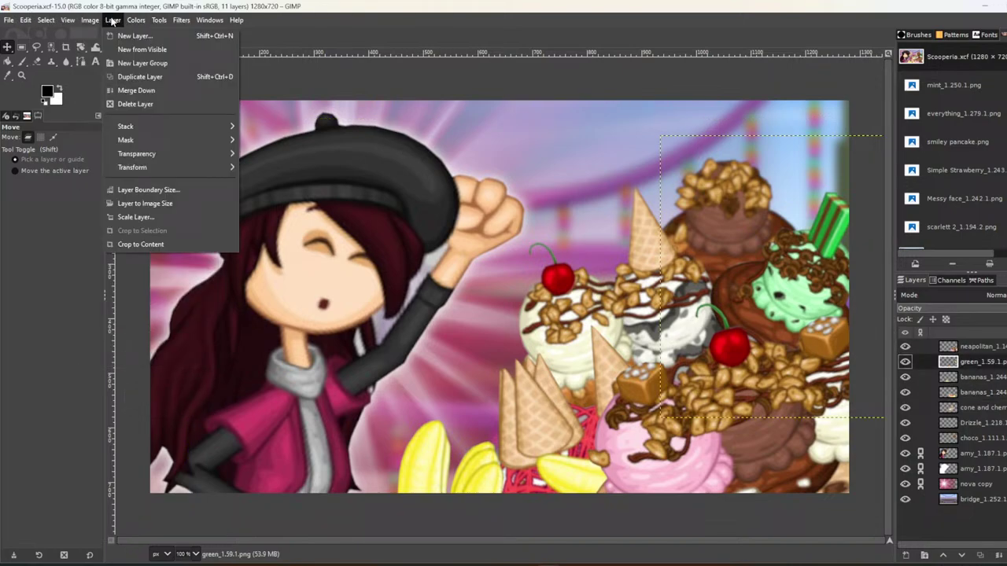
mouse_move(215, 84)
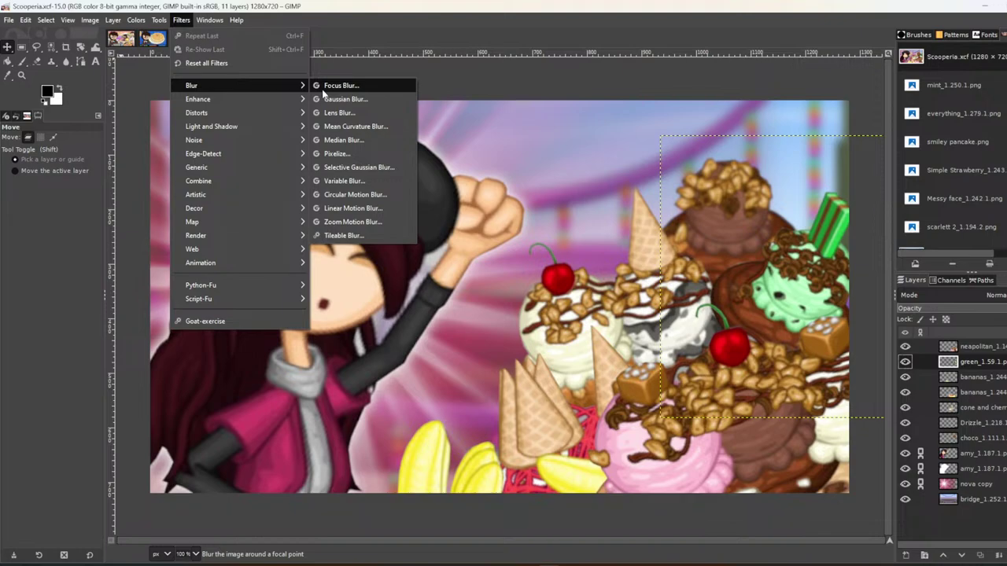
click(356, 100)
drag(87, 162, 61, 167)
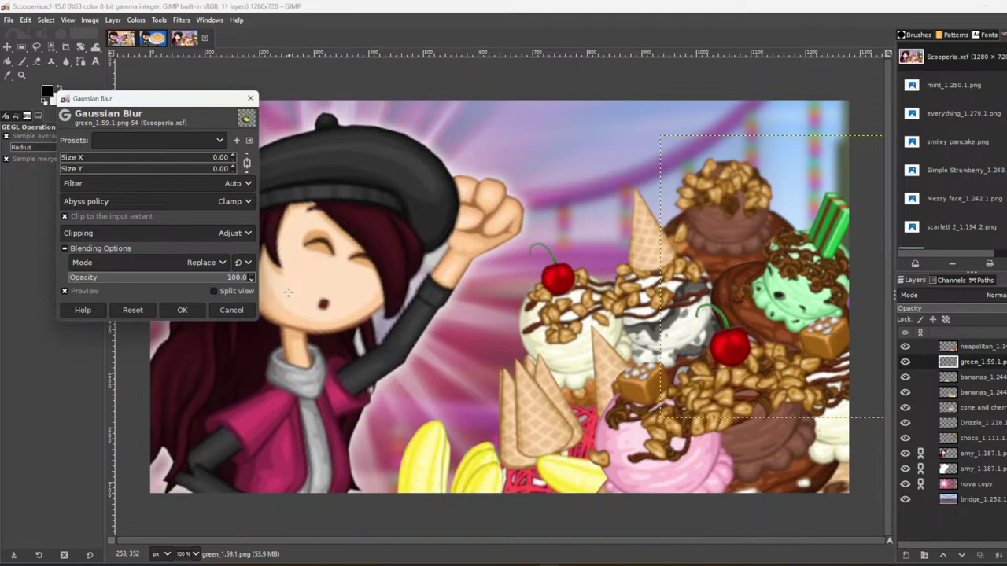
key(Escape)
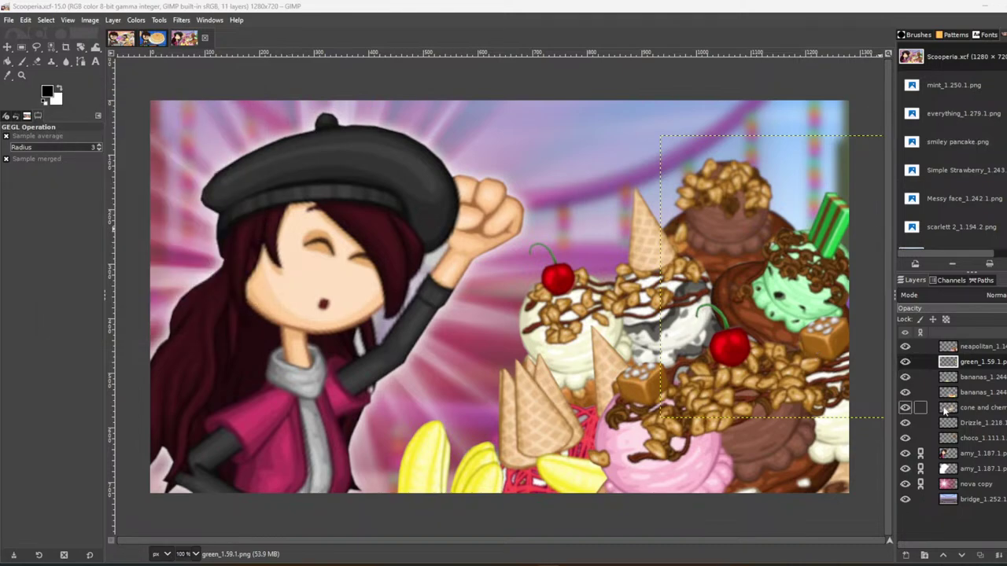
Hide all food layers and the bridge background, and toggle the amy character and its white glow off and on.
drag(904, 438, 905, 347)
click(905, 500)
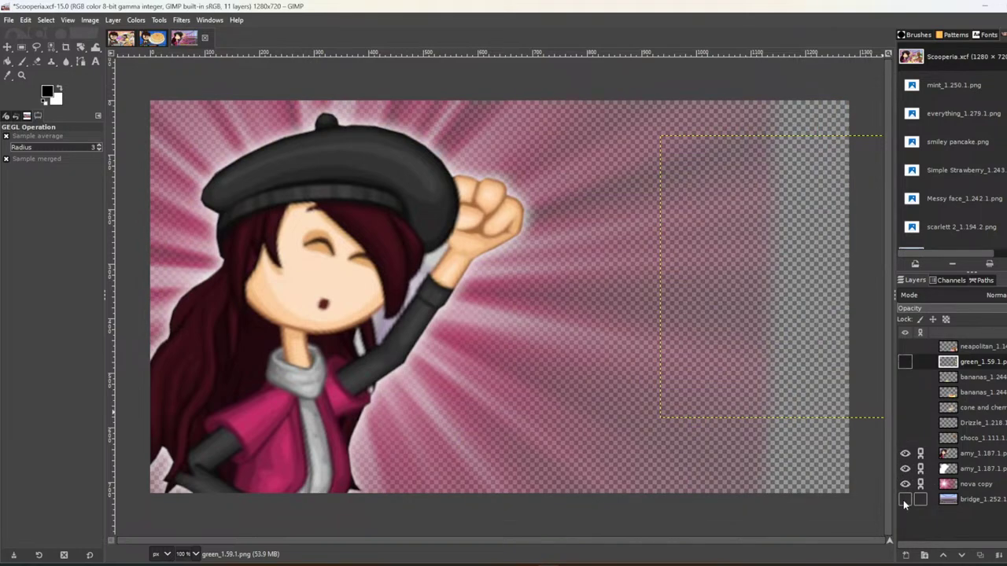
click(904, 453)
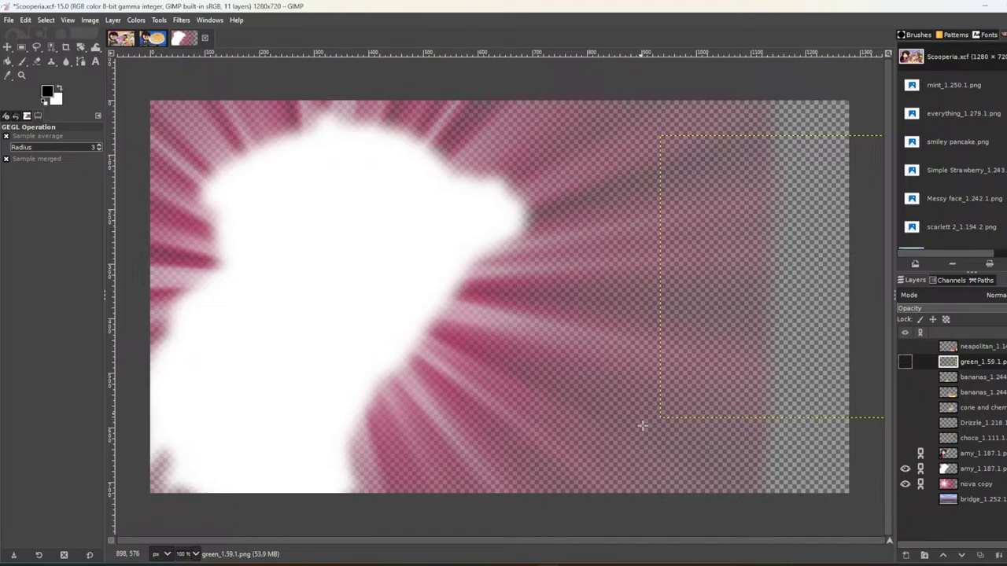
click(905, 468)
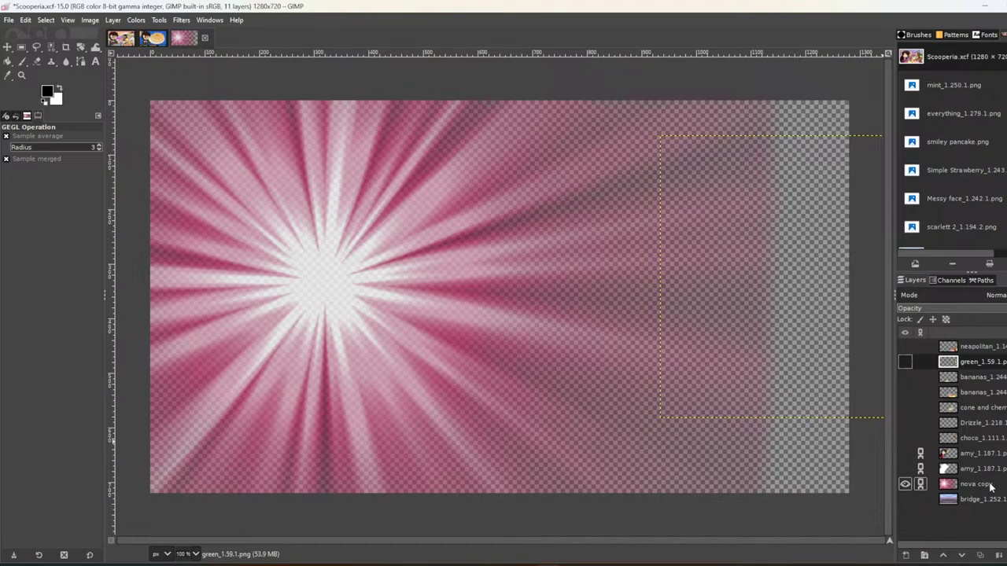
click(904, 454)
click(905, 470)
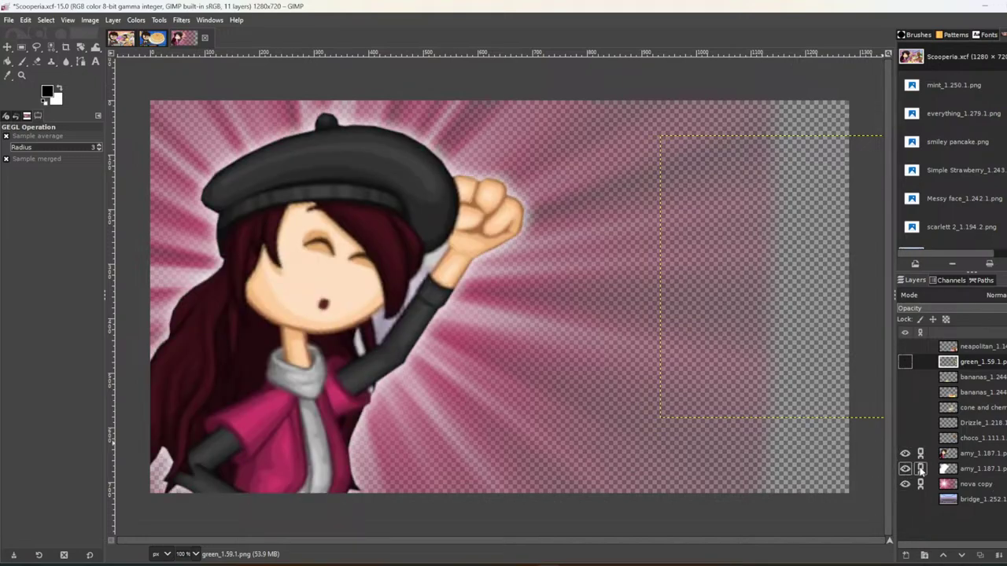
Hide the existing white glow layer, duplicate the amy character layer and select the lower of the two character layers.
click(906, 469)
click(953, 455)
key(ctrl+c)
key(ctrl+v)
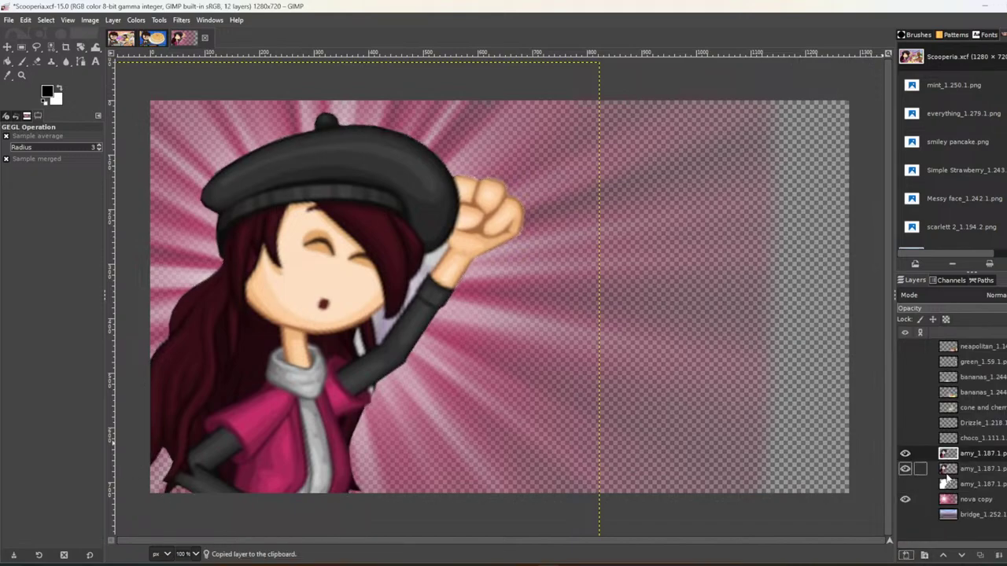
click(906, 469)
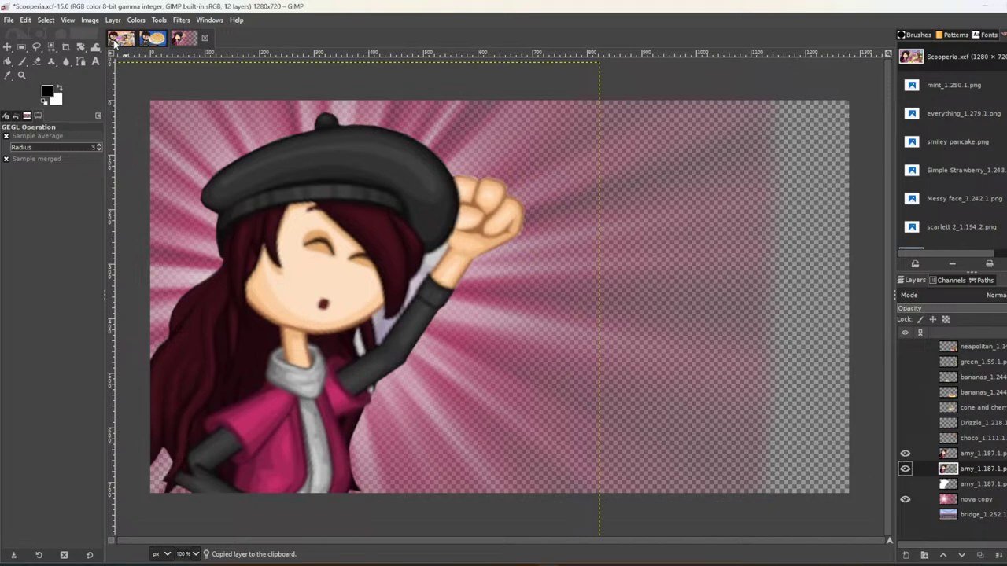
Turn the lower amy character copy solid white with Threshold and compare the outline by switching the layer's visibility.
click(180, 20)
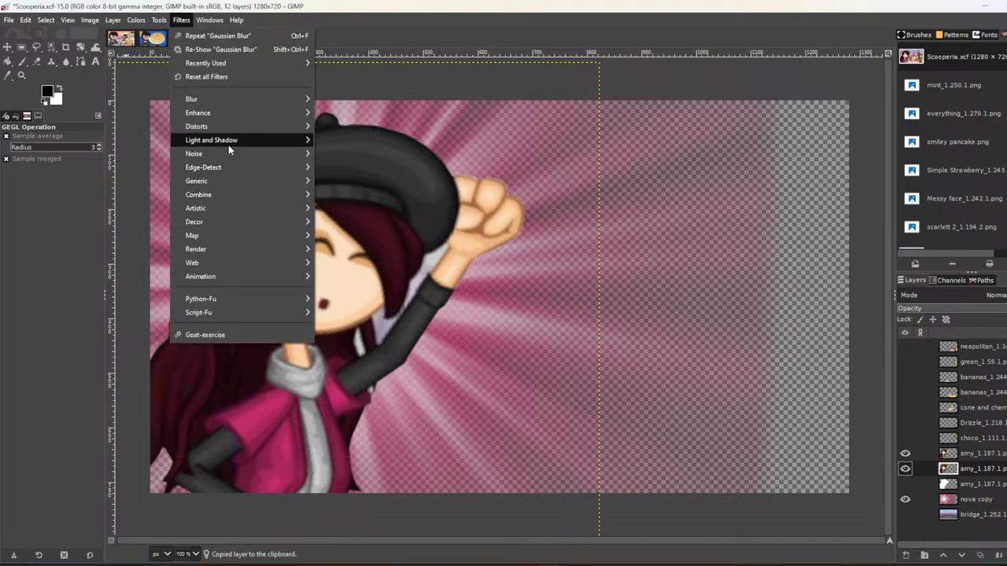
mouse_move(228, 144)
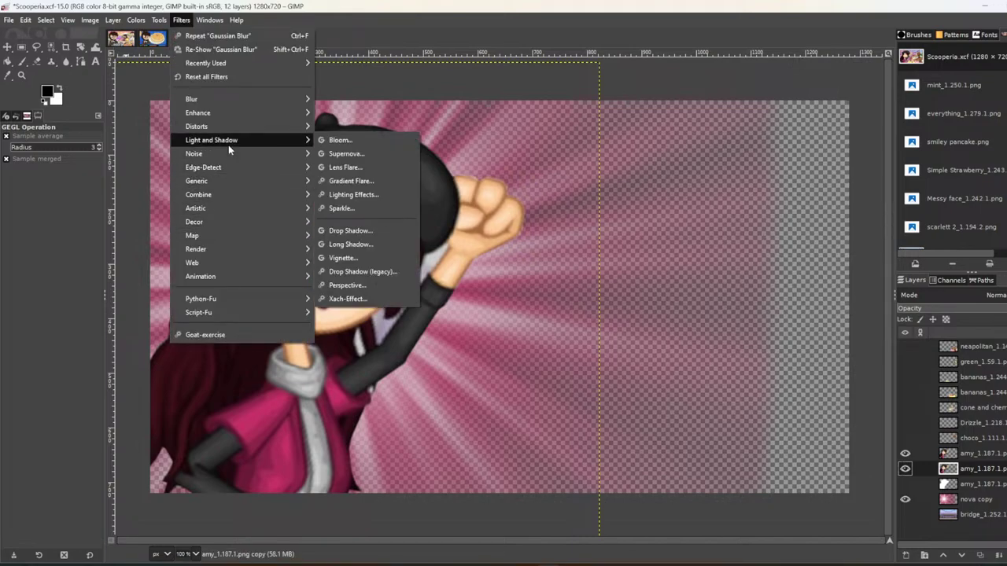
mouse_move(135, 20)
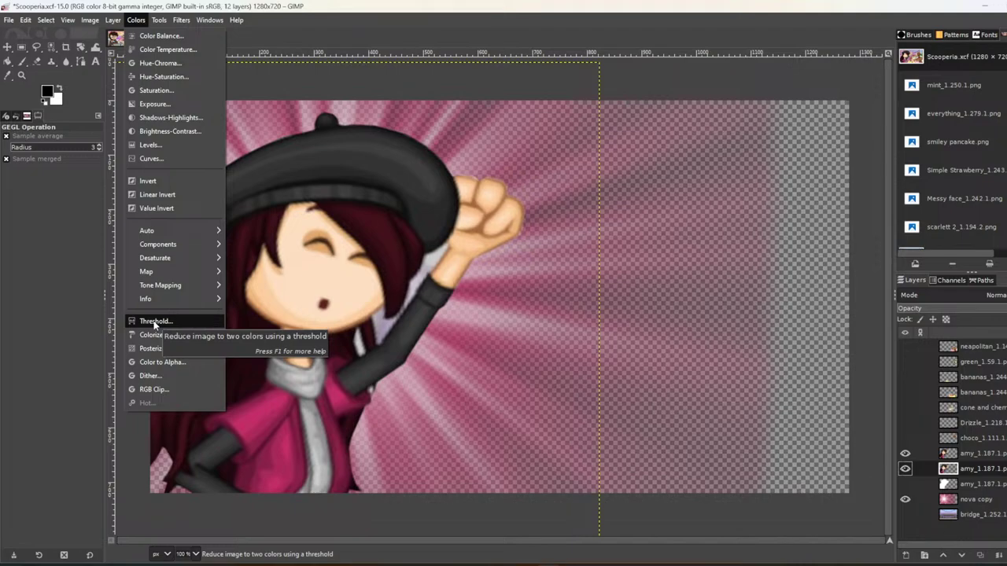
click(155, 322)
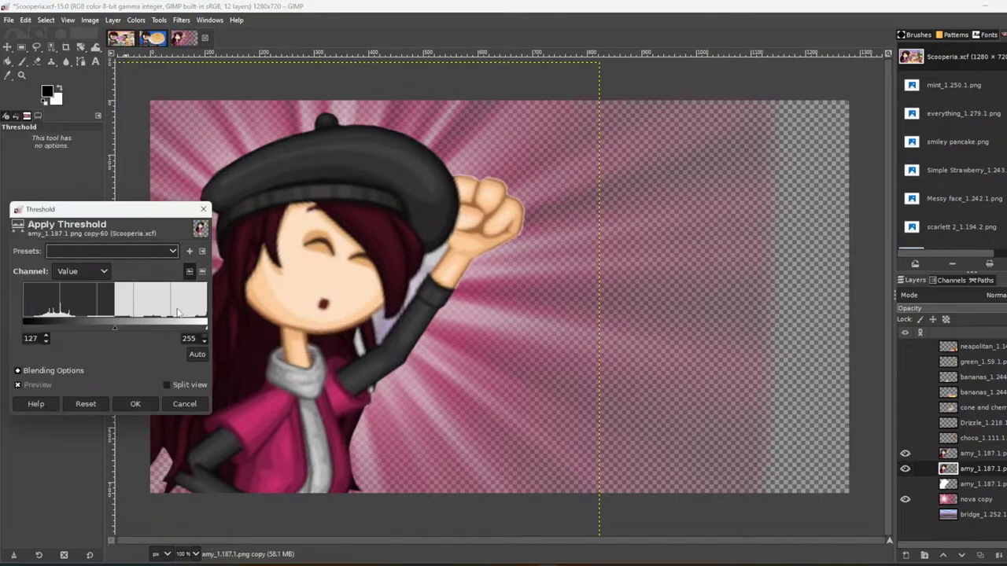
click(141, 403)
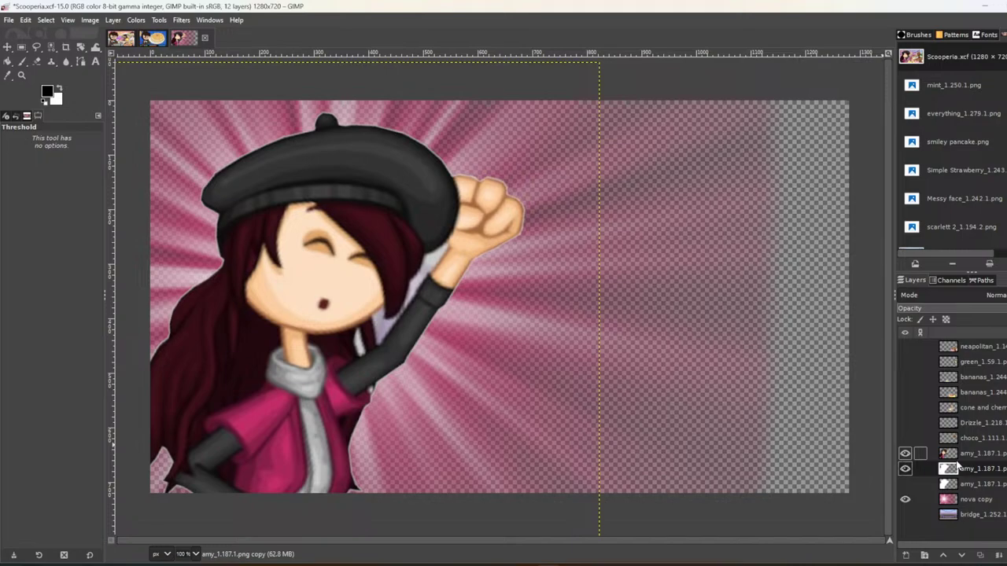
click(959, 461)
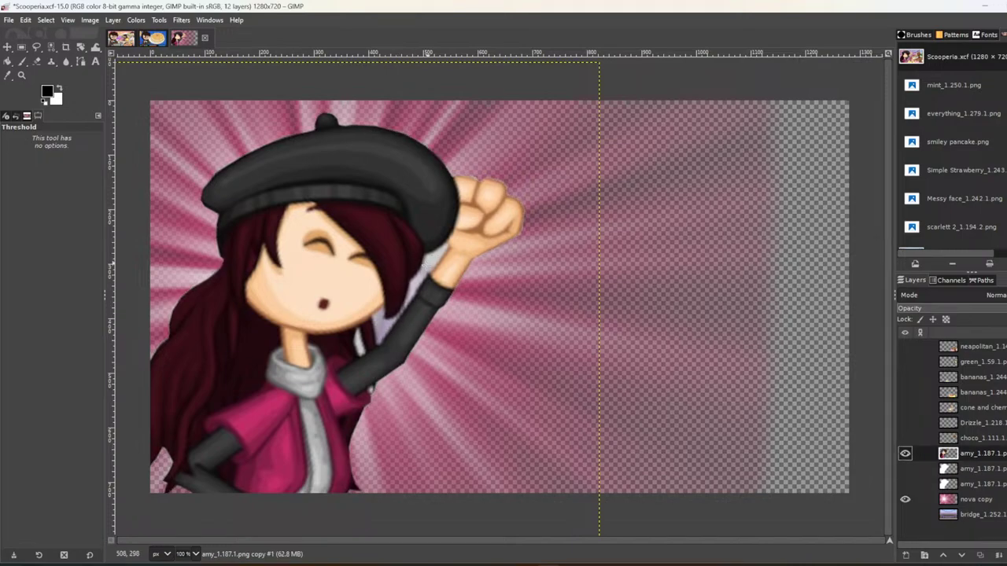
key(ctrl+z)
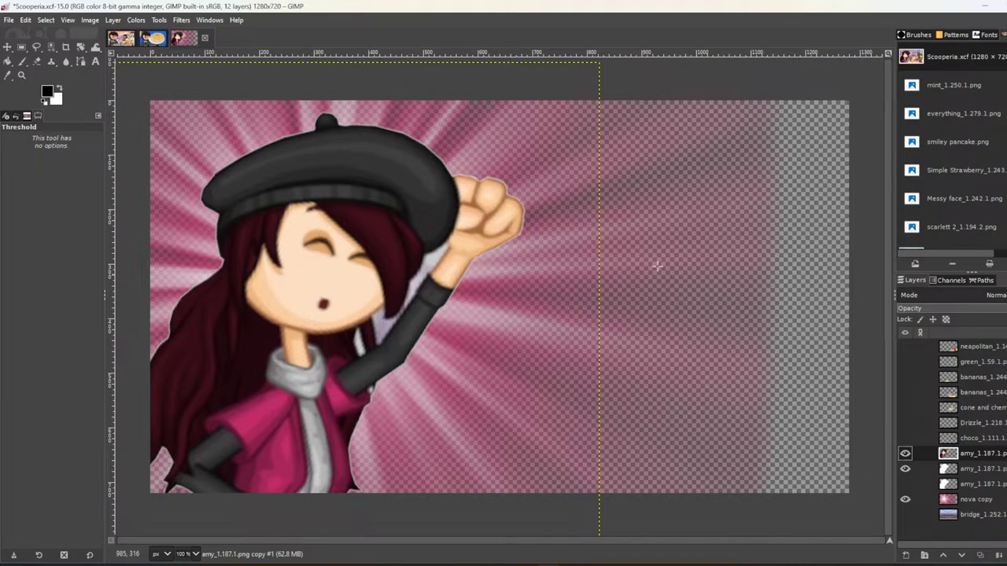
Soften the white amy silhouette into a glow with a Gaussian Blur of 7.96 in X and Y.
key(Page_Down)
click(181, 20)
mouse_move(225, 99)
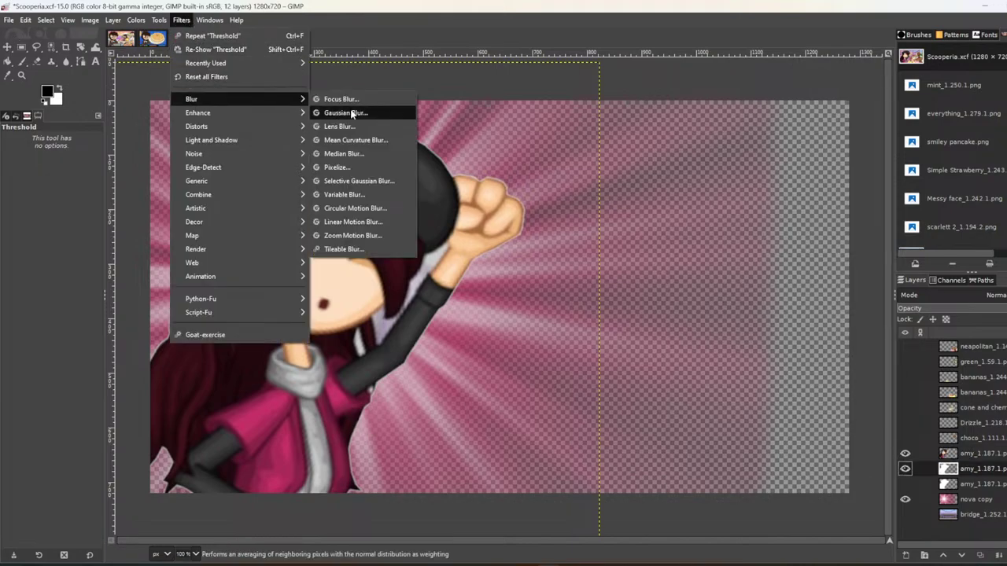
click(346, 112)
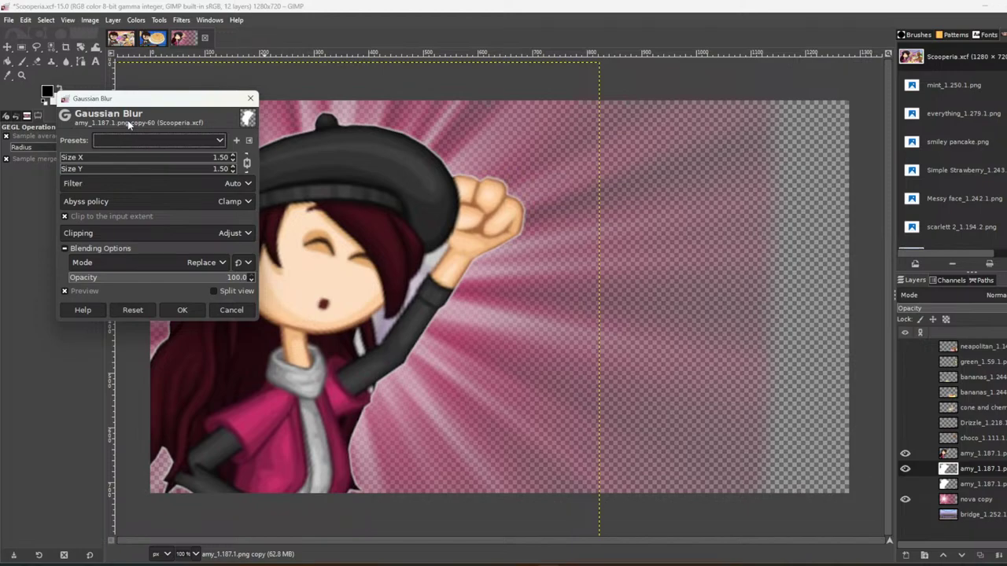
click(73, 161)
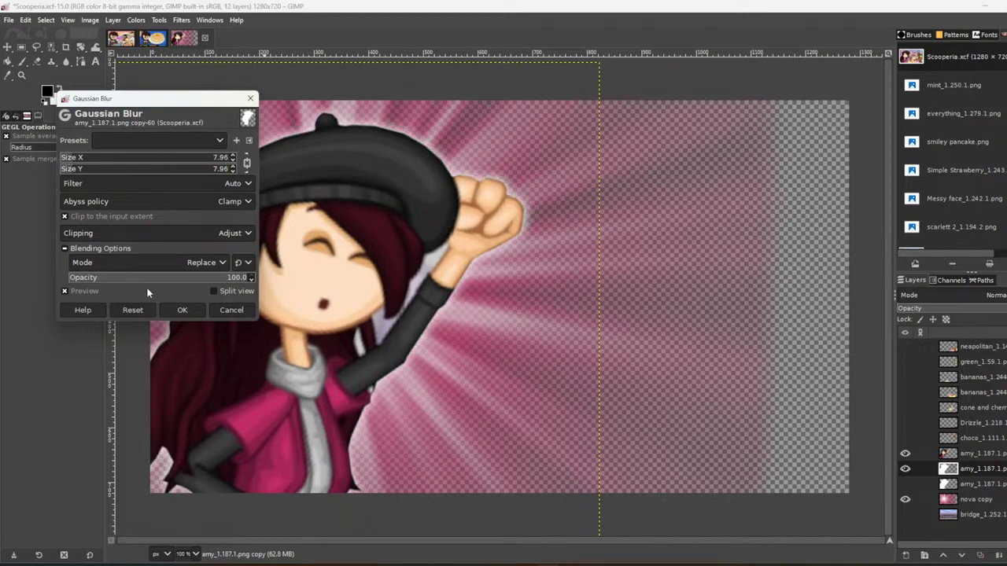
click(184, 310)
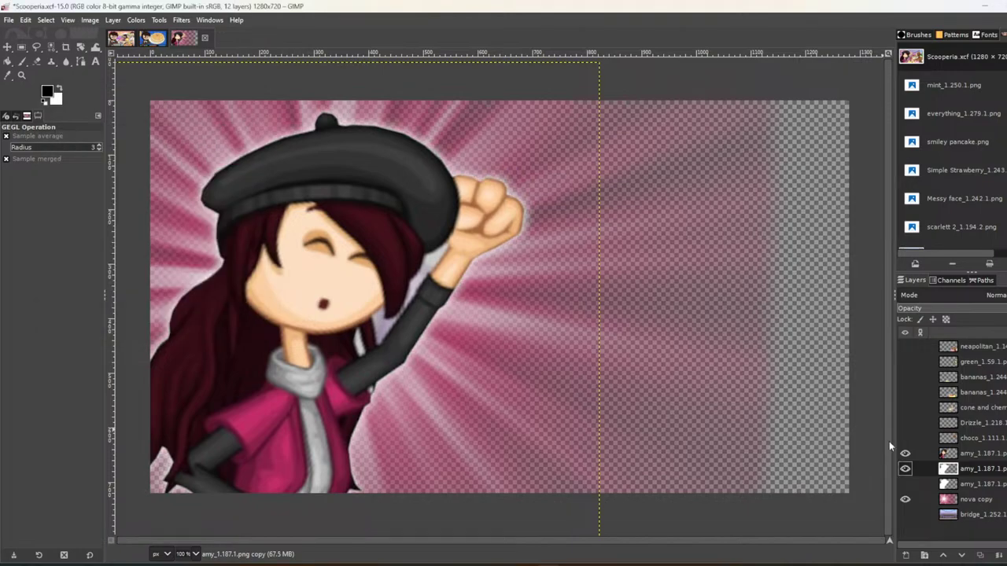
Open the recent Sims 3 #1.xcf image, hide its two character layers and select its nova copy layer.
click(949, 502)
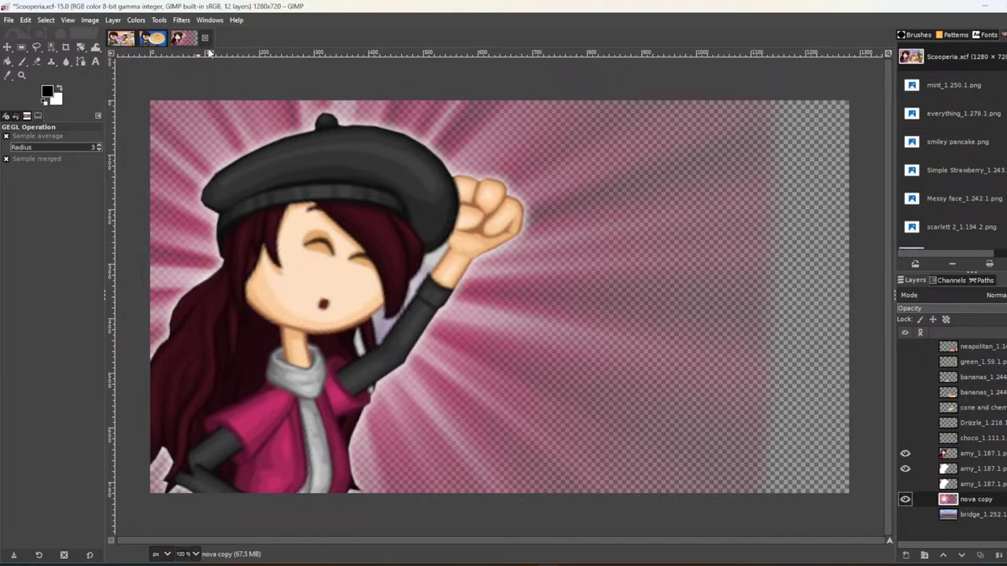
scroll(978, 134, down, 5)
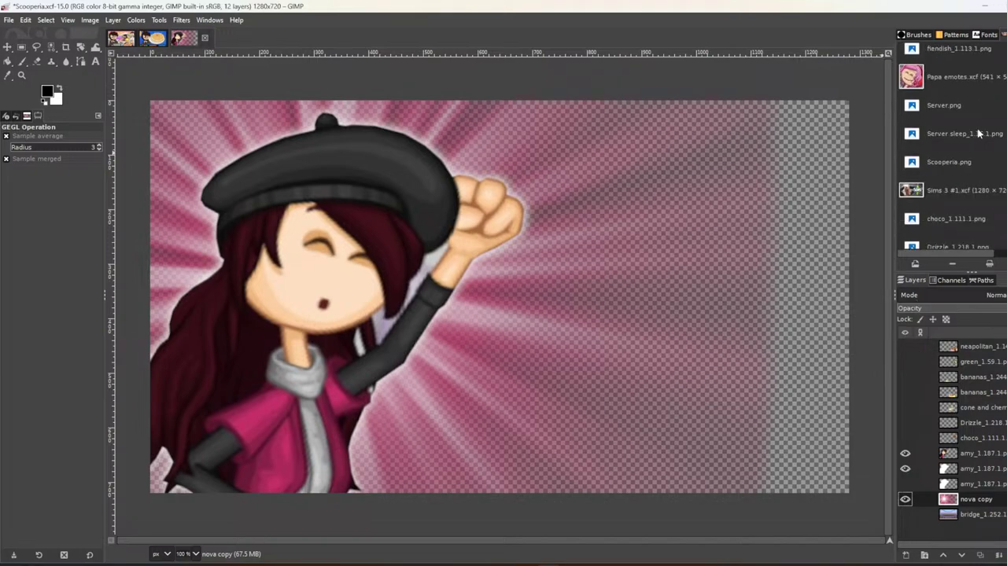
scroll(972, 130, down, 4)
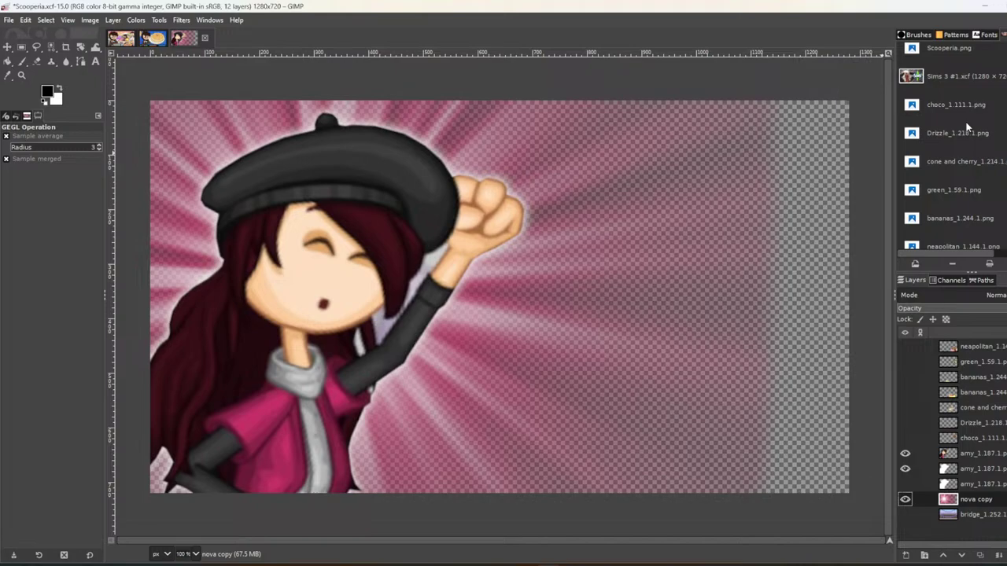
double_click(952, 76)
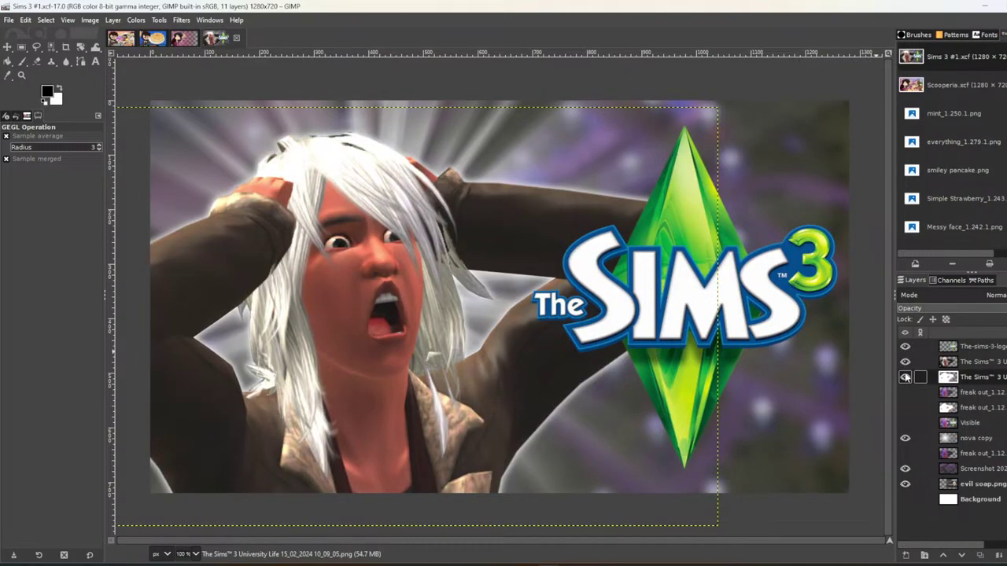
click(905, 437)
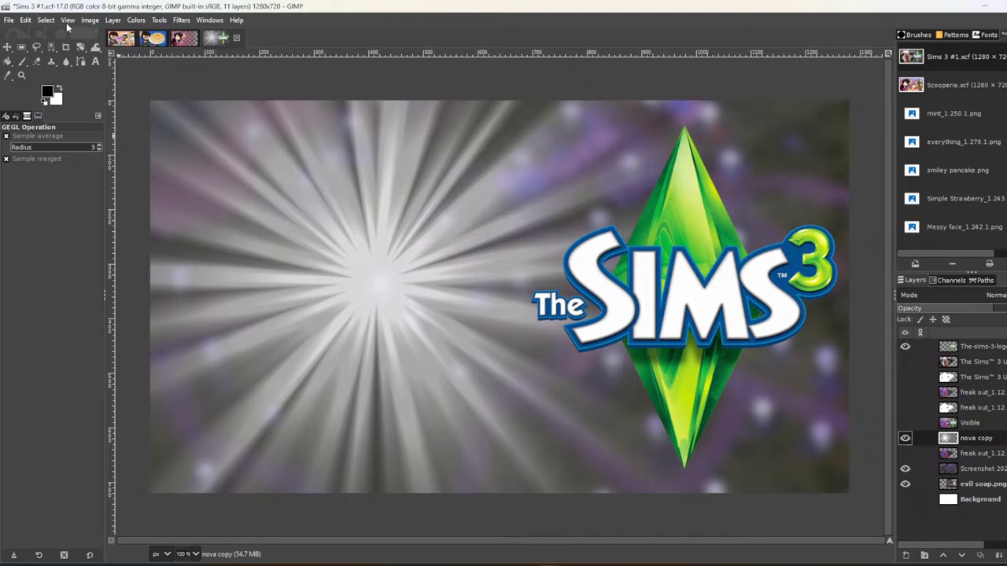
Colorize the nova copy rays teal with hue 0.5, saturation 0.5 and blending opacity 87.2, and lower the layer's opacity.
click(139, 22)
click(159, 219)
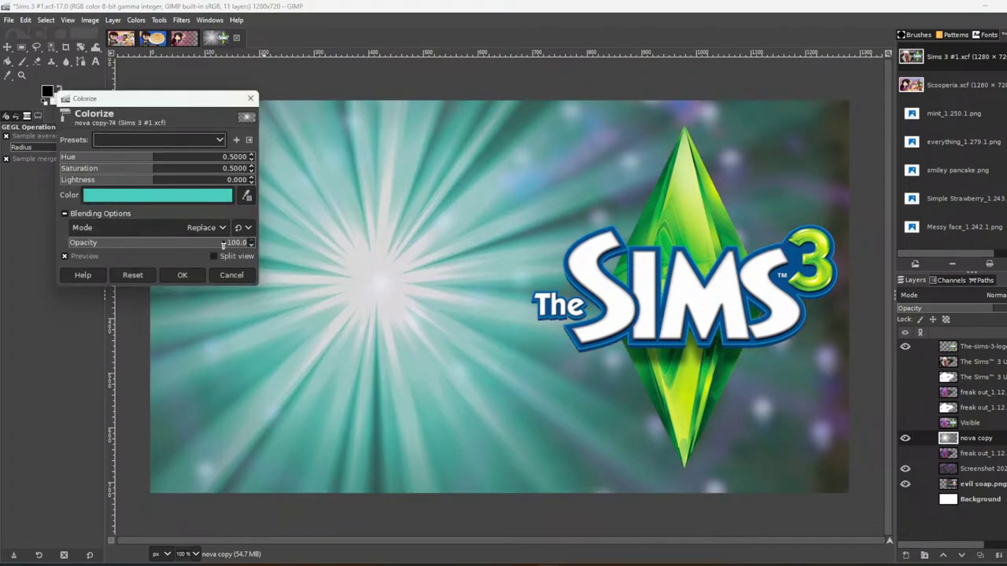
drag(223, 244, 121, 243)
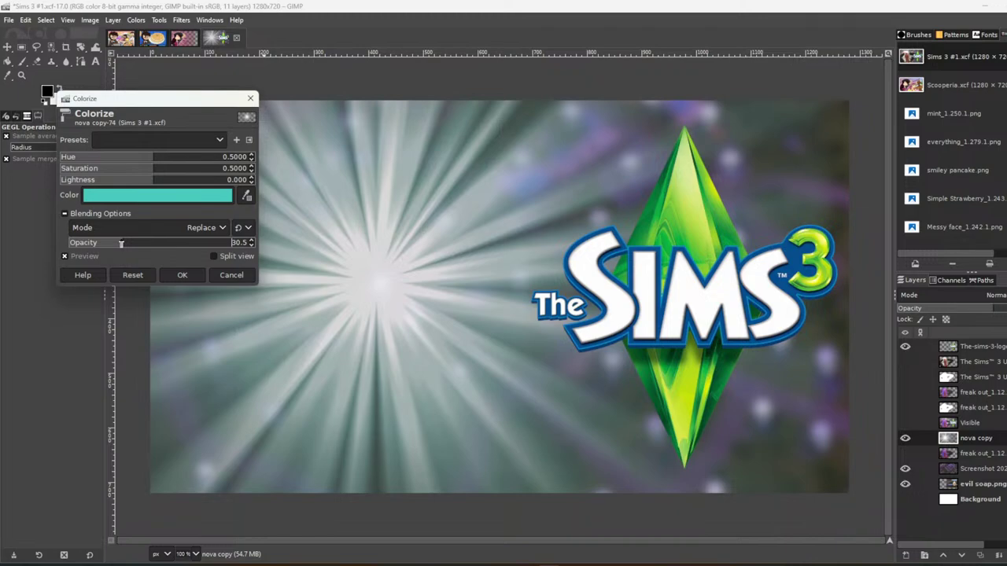
scroll(207, 244, down, 5)
drag(207, 245, 222, 244)
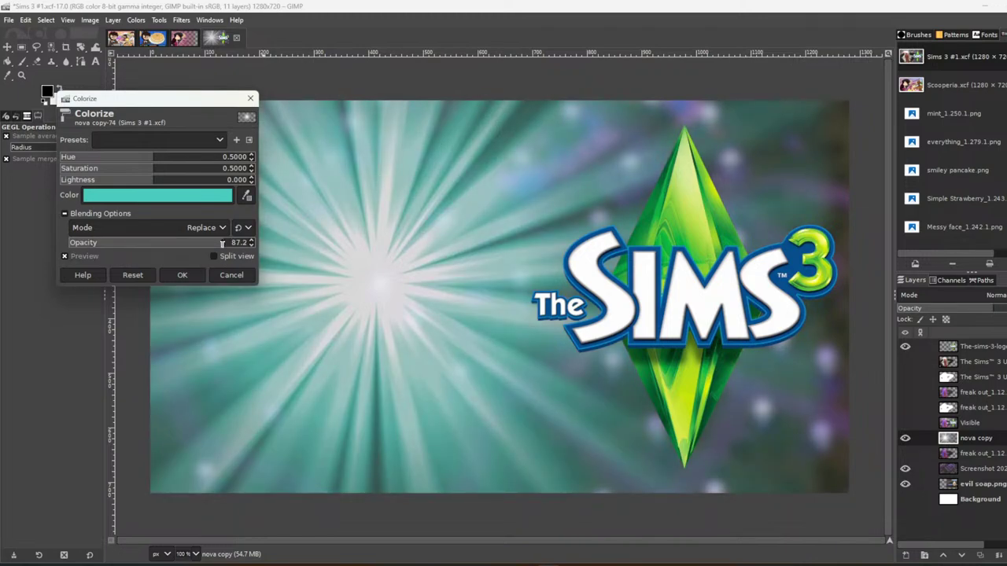
key(Return)
drag(988, 313, 968, 311)
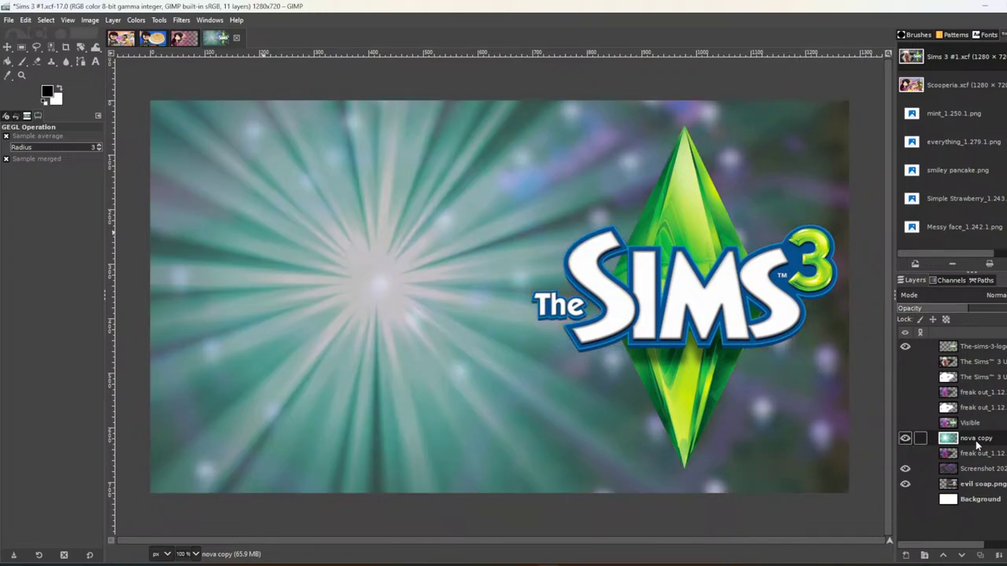
Return to the Scooperia.xcf image, paste the copied amy character as a new layer above nova copy and hide it.
click(946, 80)
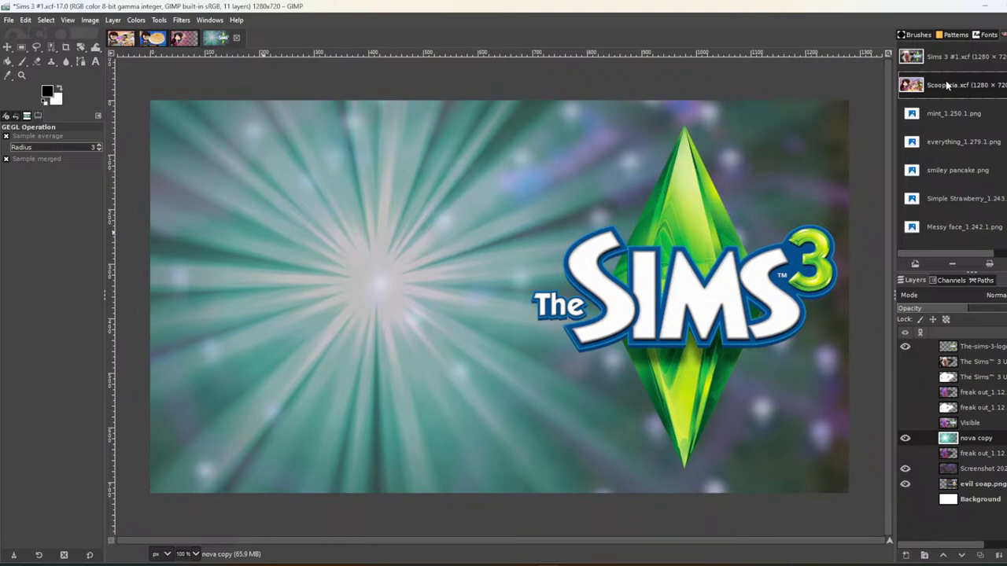
double_click(946, 80)
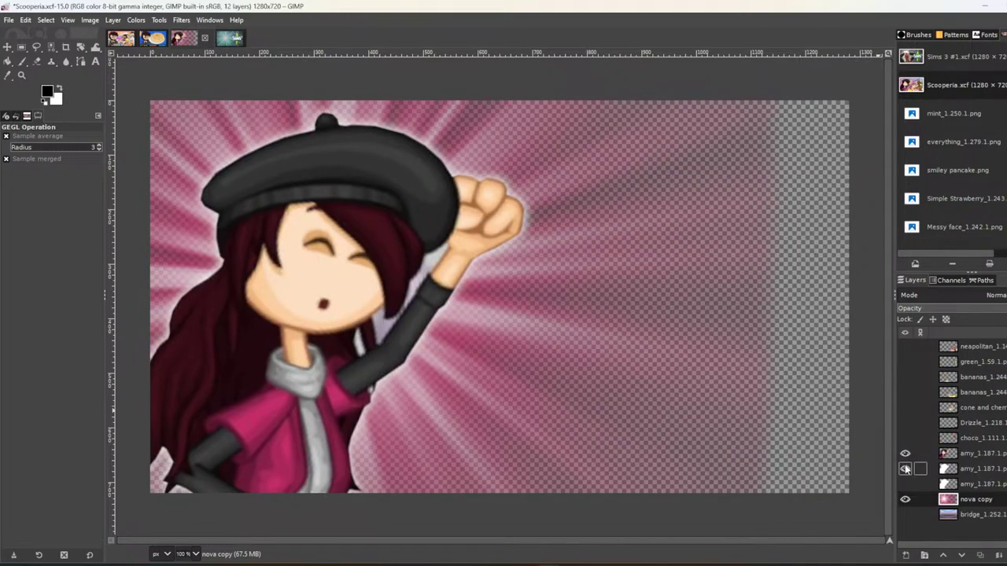
key(ctrl+v)
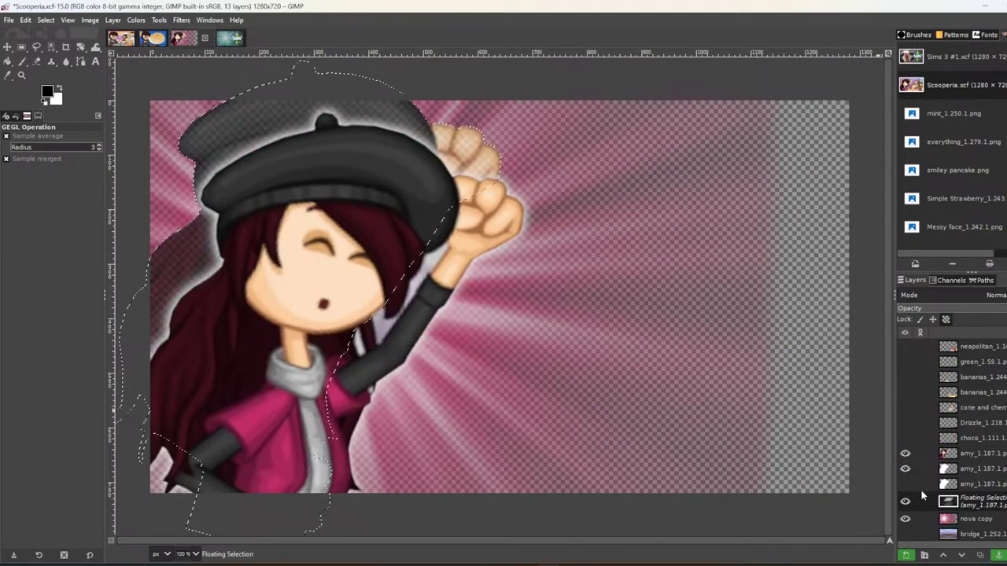
key(shift+ctrl+n)
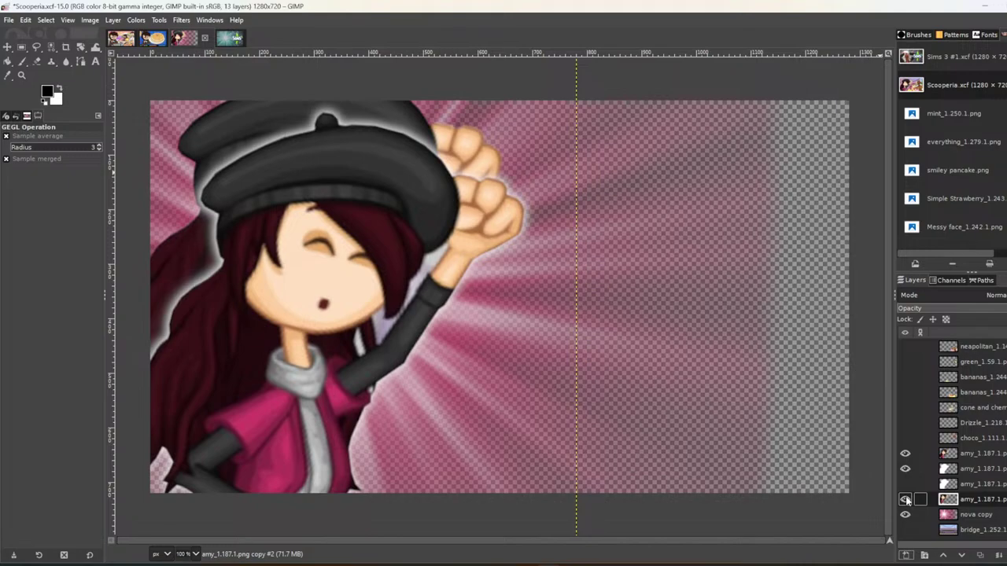
click(904, 500)
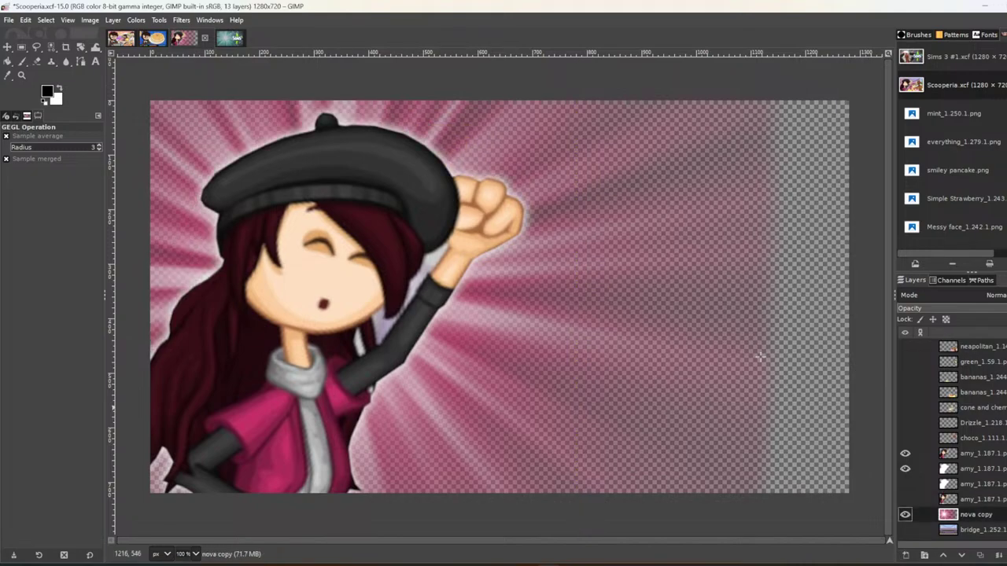
Show all the dessert layers above the amy character and move the banana sundae layer up in front of the white sundaes.
key(m)
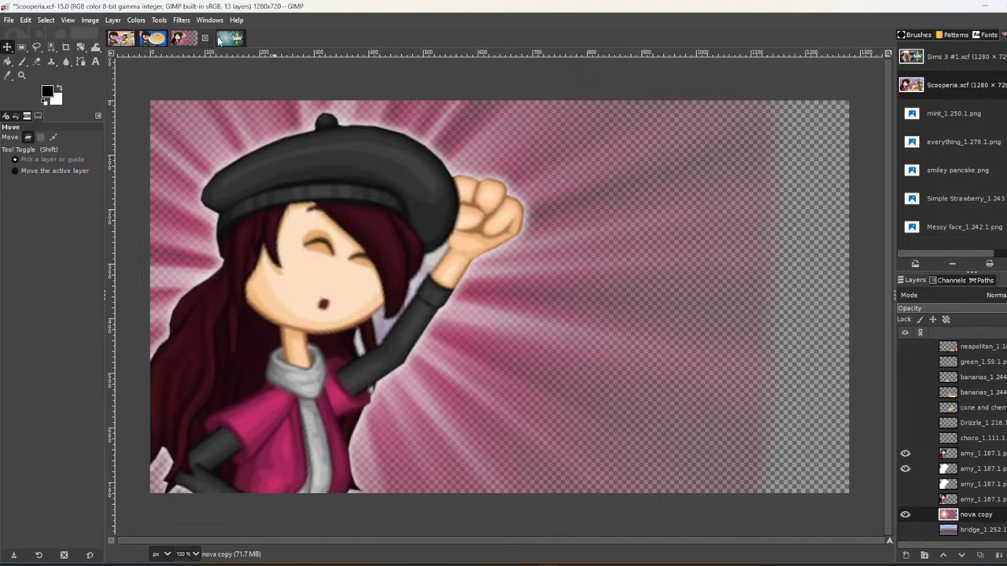
drag(905, 346, 907, 501)
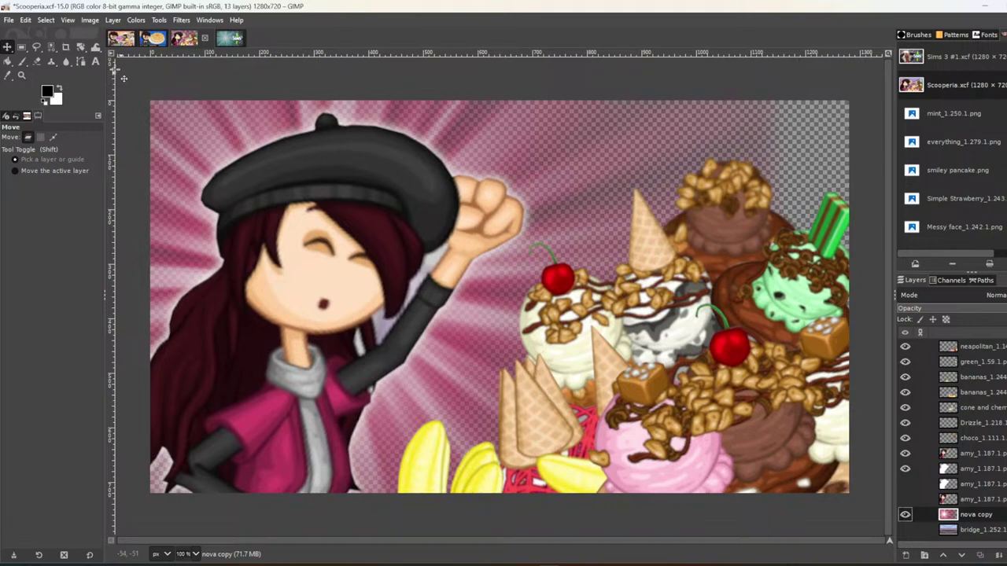
drag(718, 238, 475, 253)
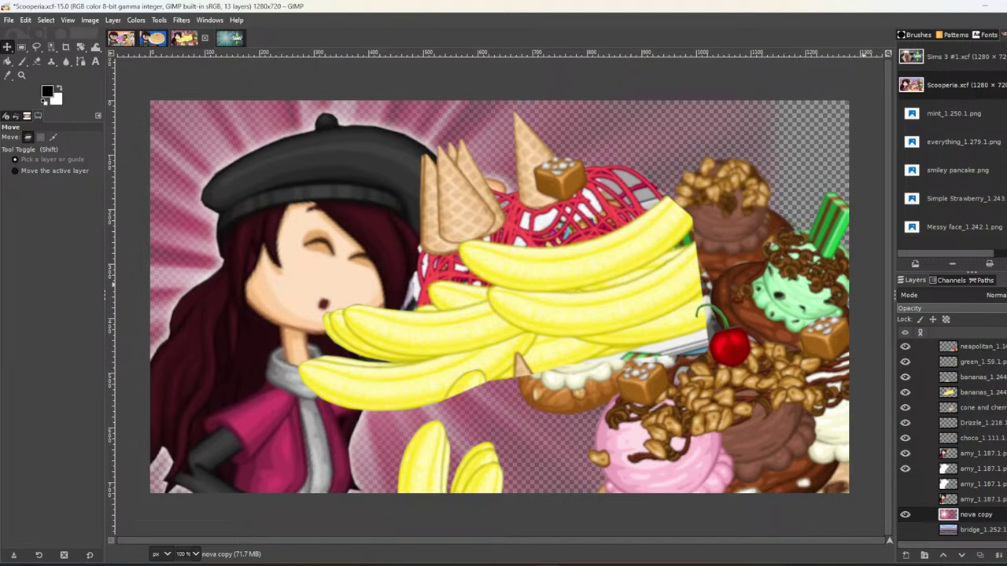
drag(537, 271, 609, 342)
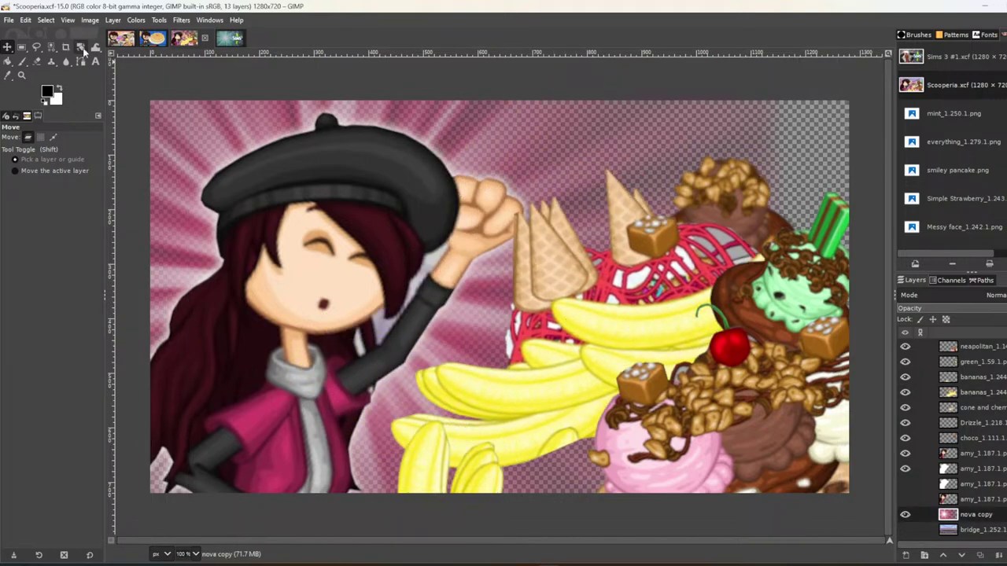
Rotate the banana sundae layer by 40.64 degrees and move it down to the canvas's lower edge, behind the pink sundae.
click(81, 48)
drag(548, 284, 590, 255)
key(Return)
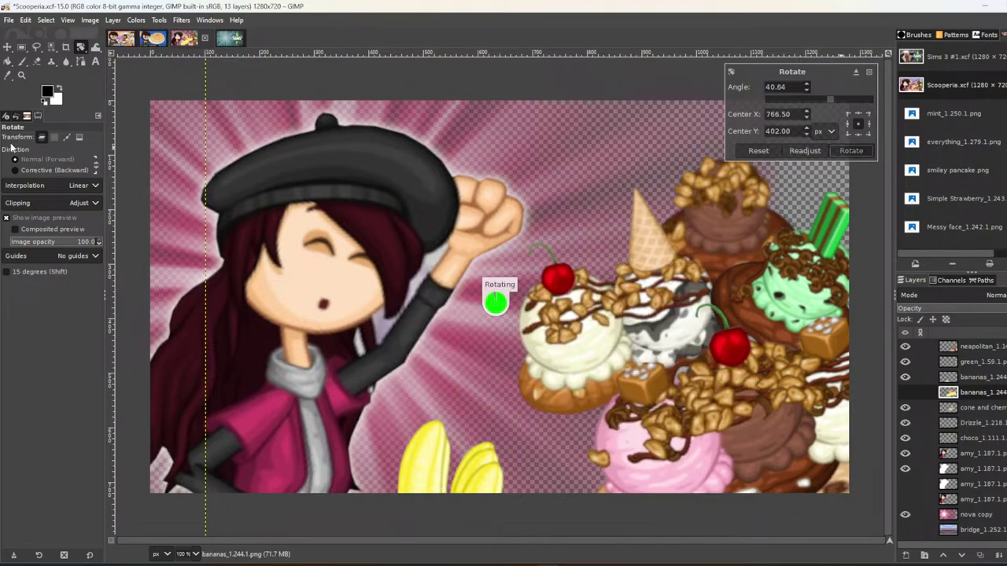
key(m)
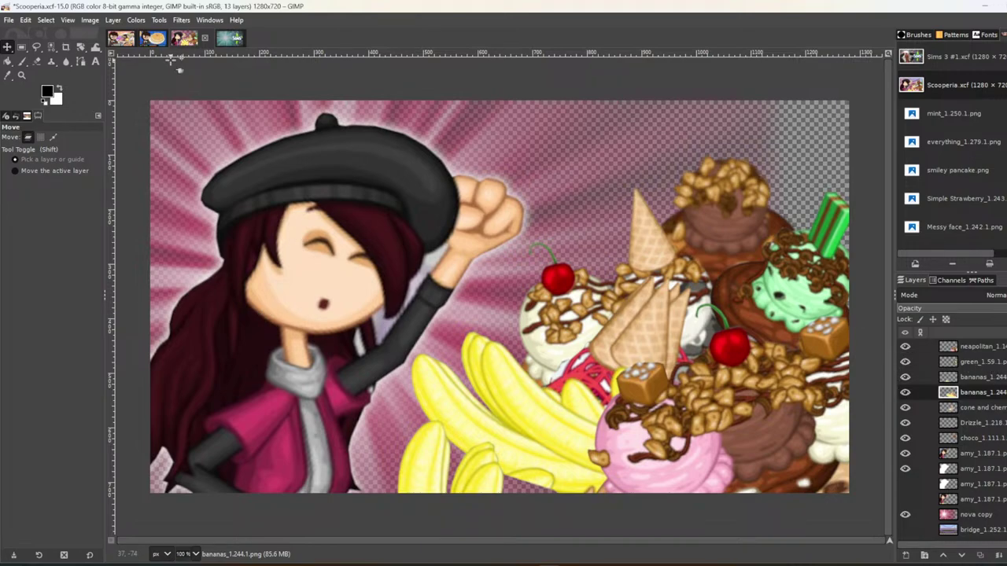
drag(496, 402, 531, 459)
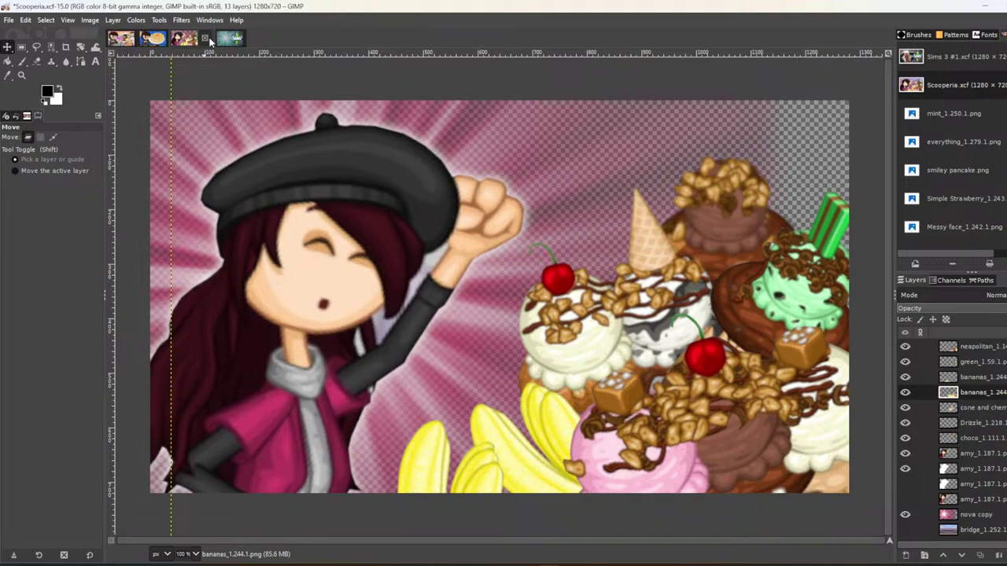
Switch to the Flipline Studios Wiki in the browser and look through its home page, including the desktop games and apps grids.
click(153, 39)
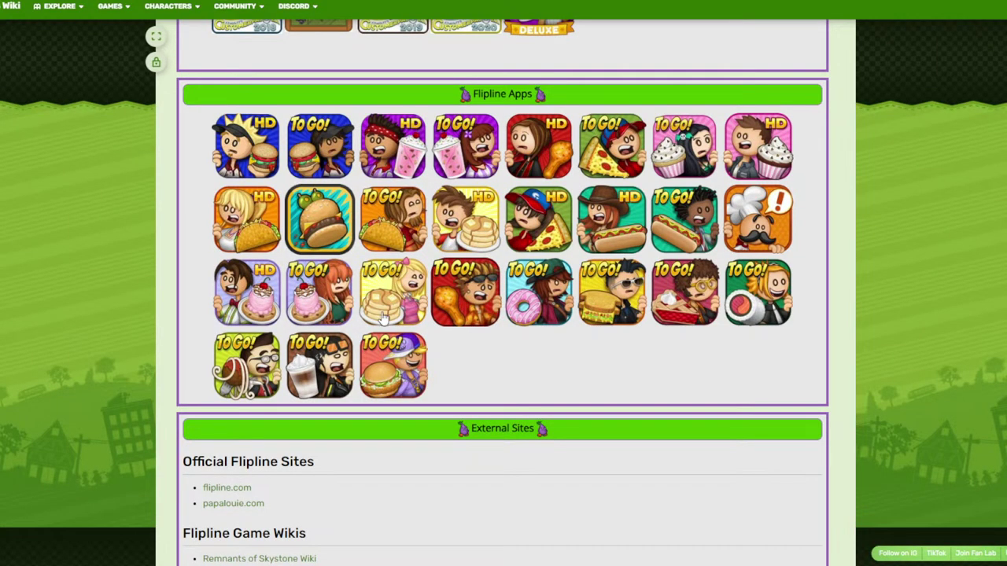
scroll(383, 314, up, 15)
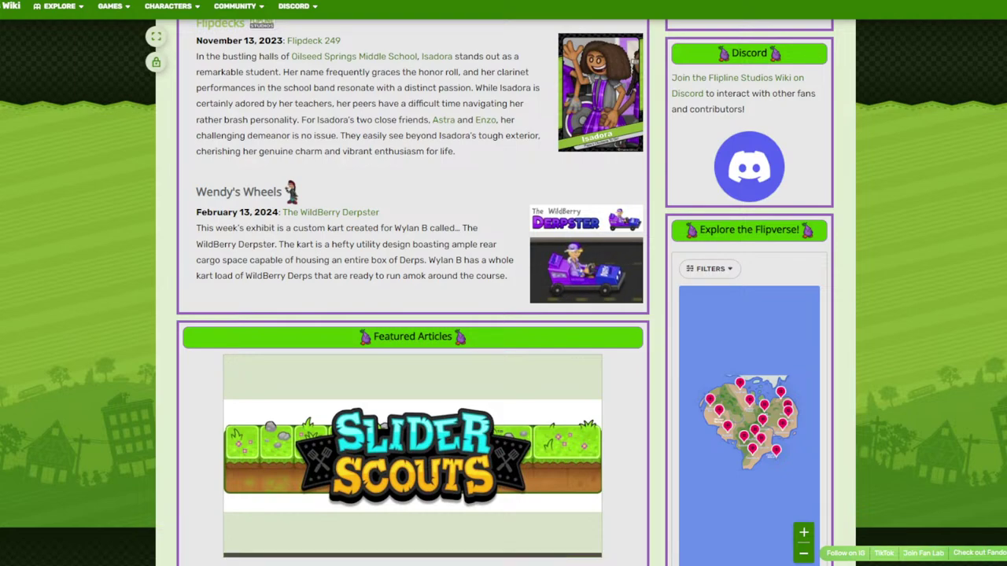
scroll(842, 220, up, 5)
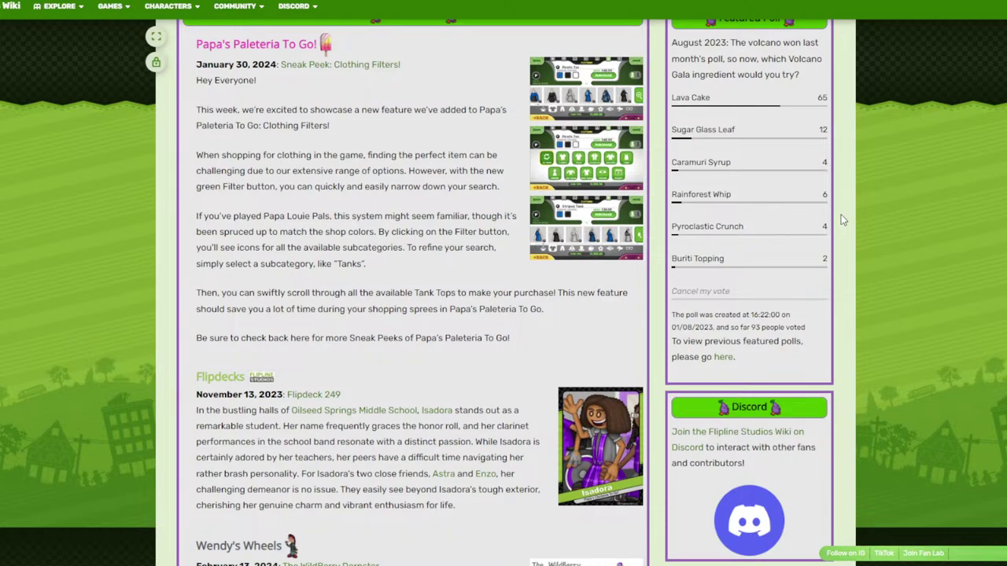
scroll(840, 221, up, 5)
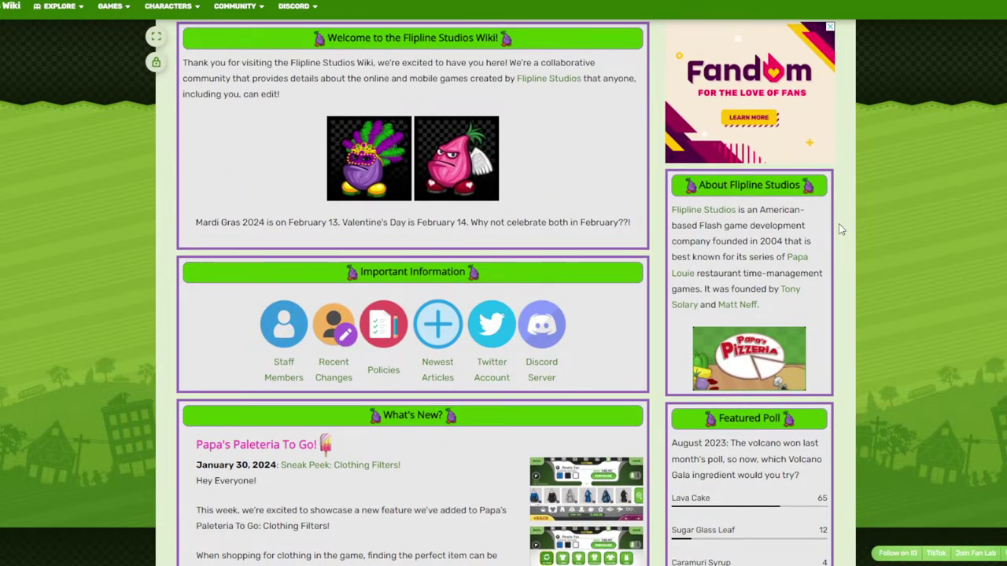
scroll(840, 229, up, 2)
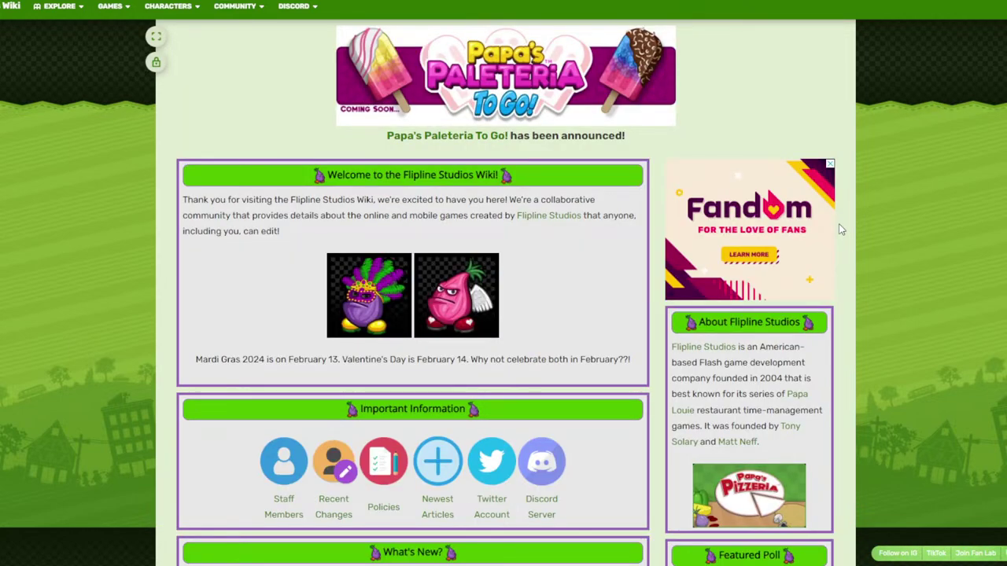
scroll(839, 223, down, 3)
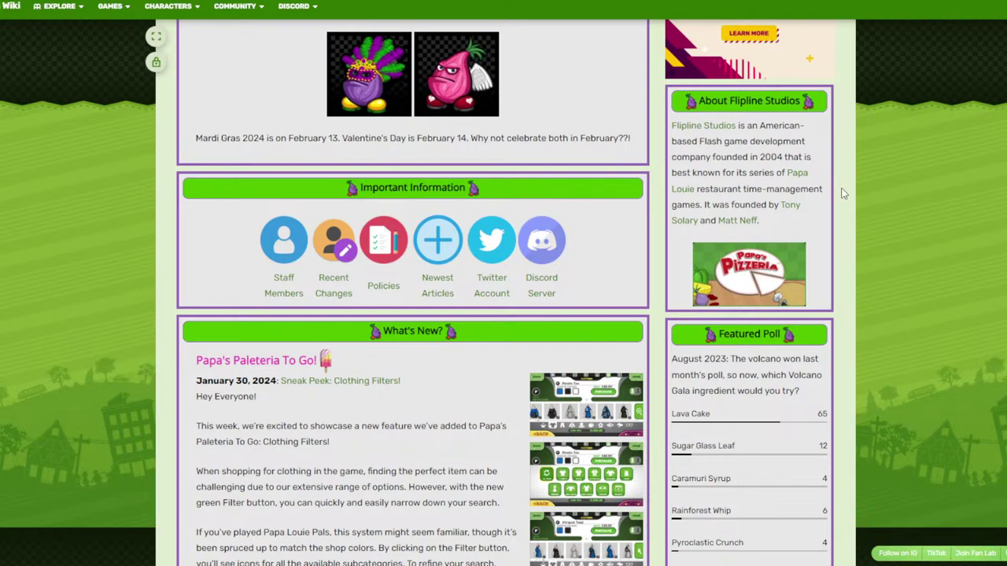
scroll(843, 194, down, 1)
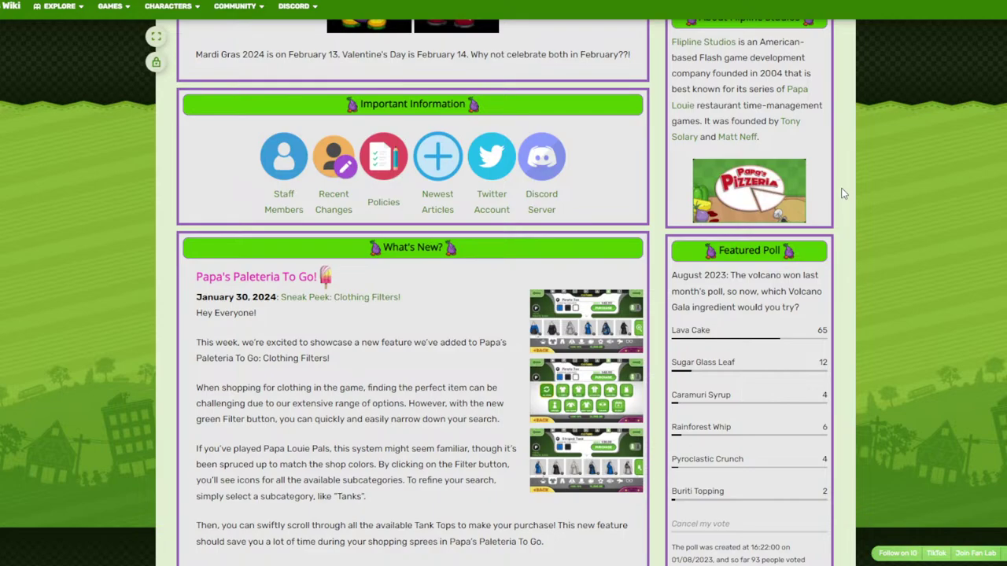
scroll(843, 193, down, 9)
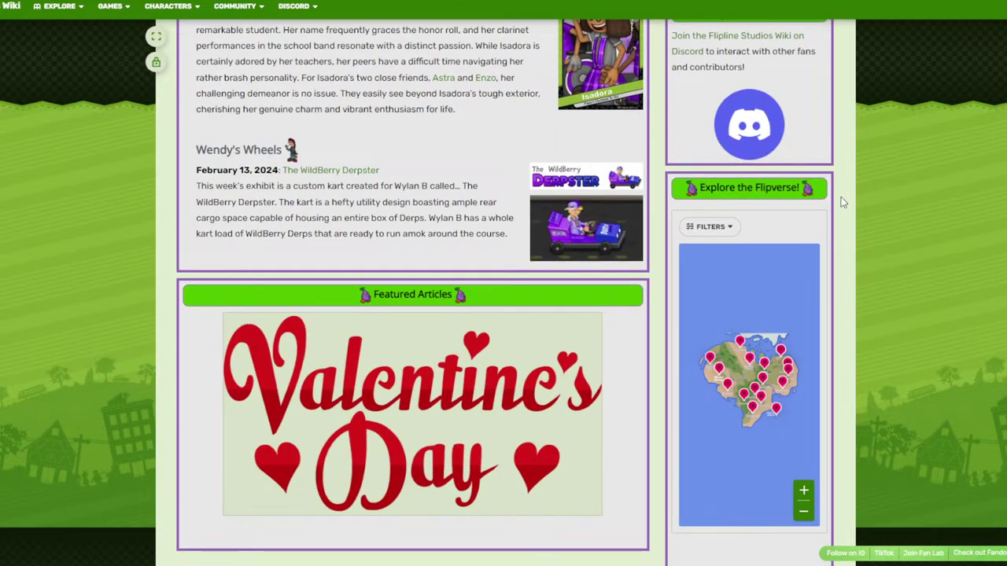
scroll(840, 198, down, 3)
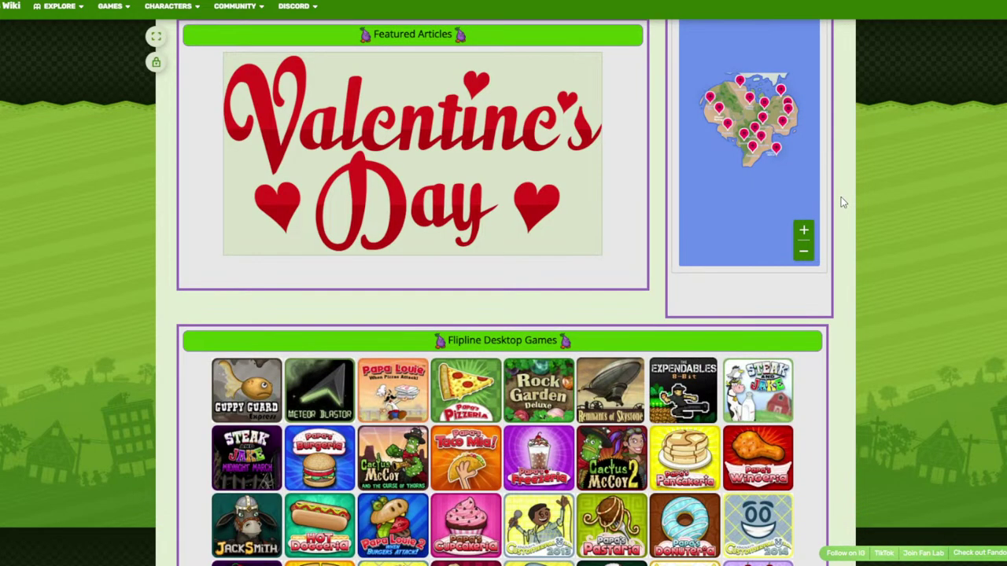
scroll(841, 202, down, 3)
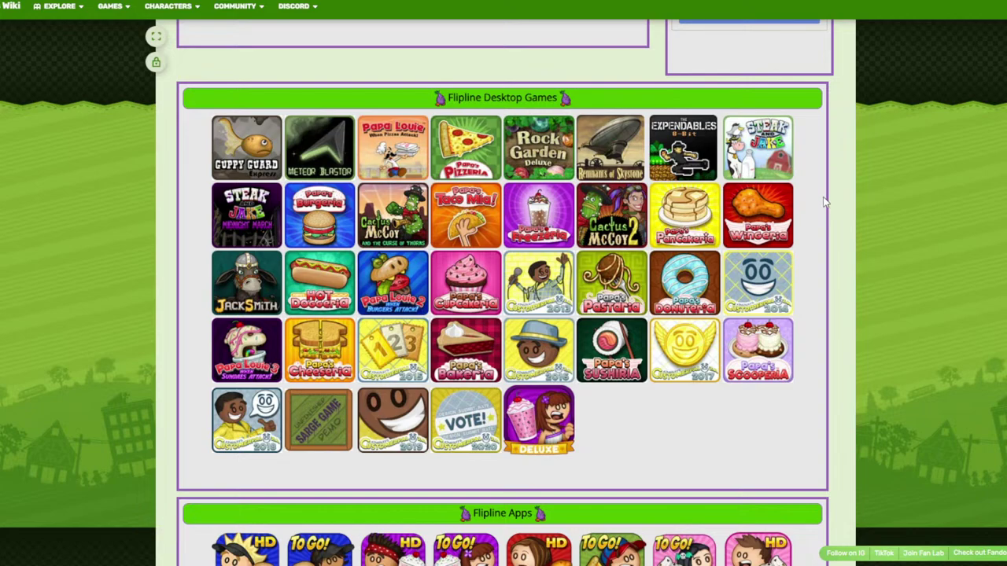
scroll(824, 203, down, 1)
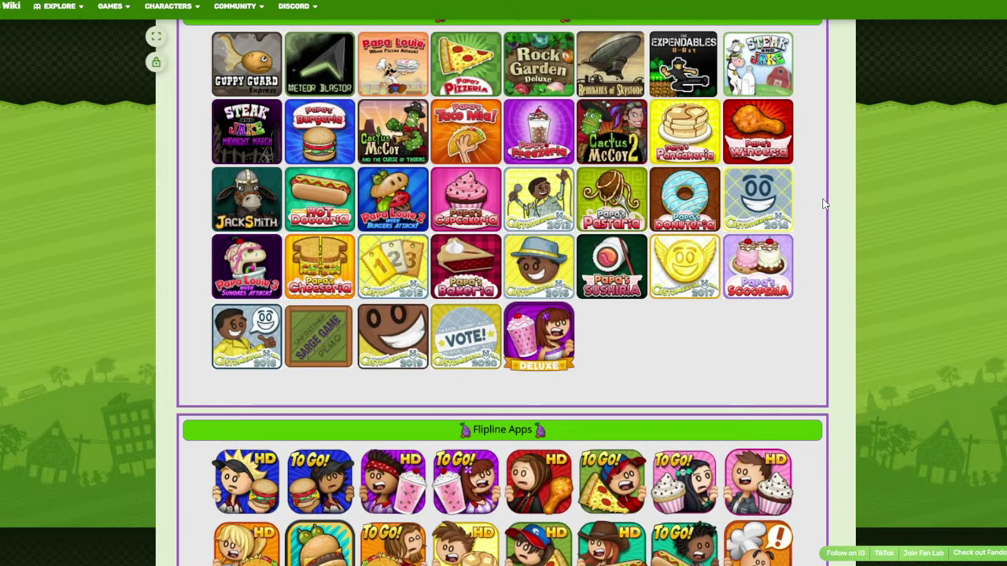
scroll(820, 204, down, 1)
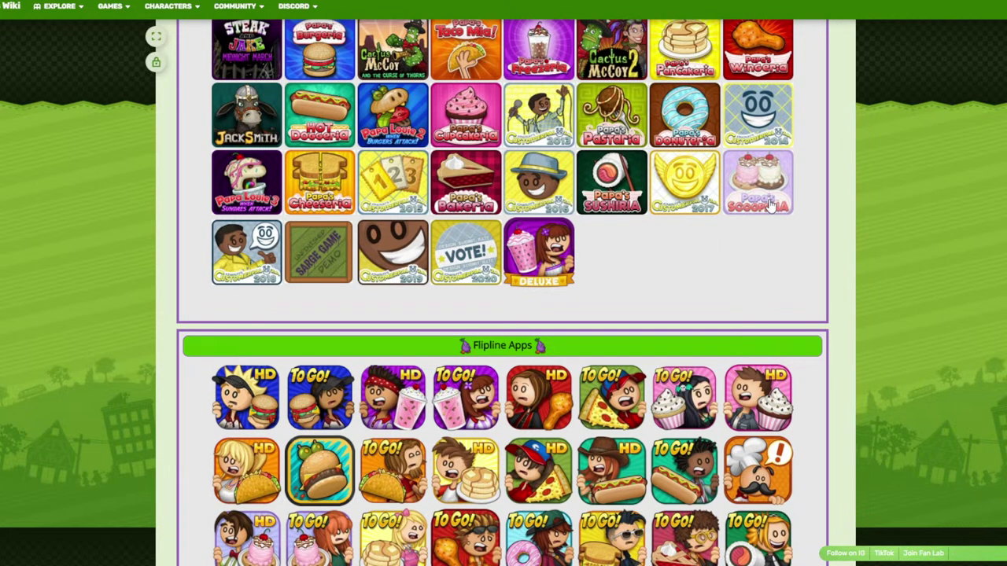
scroll(767, 204, up, 1)
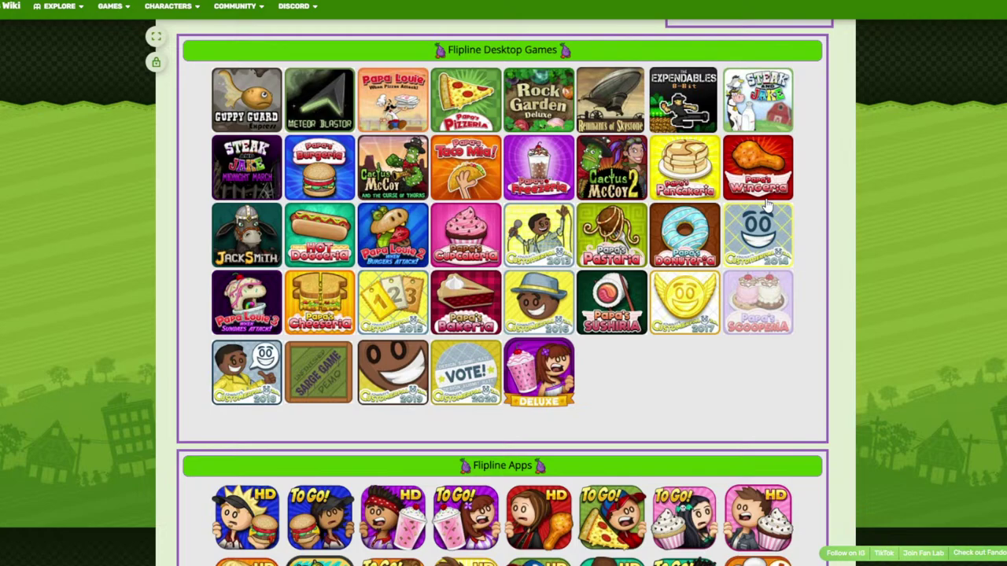
Examine the towns on the home page's Explore the Flipverse map and check its filter options.
scroll(767, 205, up, 5)
scroll(846, 250, up, 1)
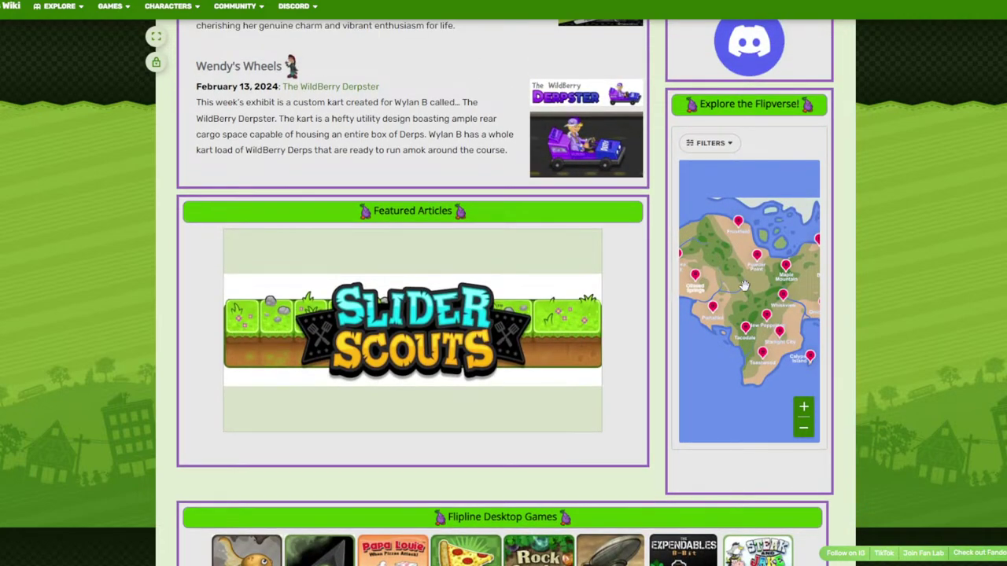
scroll(744, 303, up, 2)
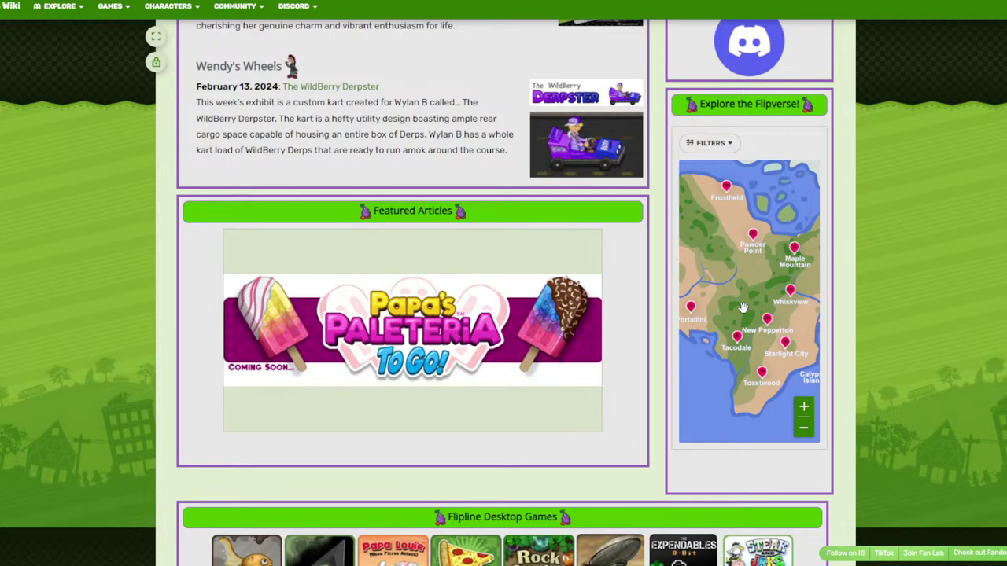
drag(744, 307, 757, 293)
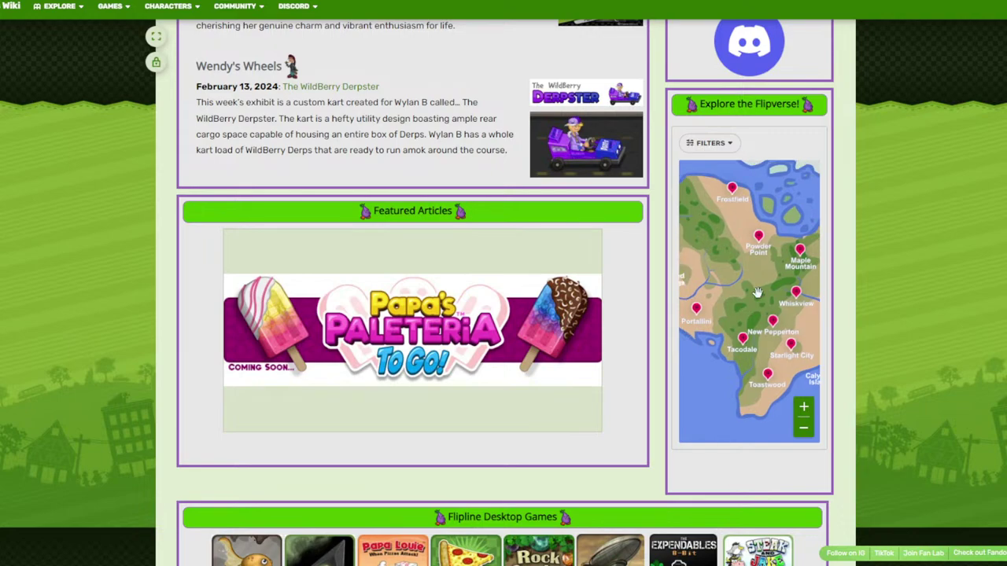
drag(744, 233, 736, 240)
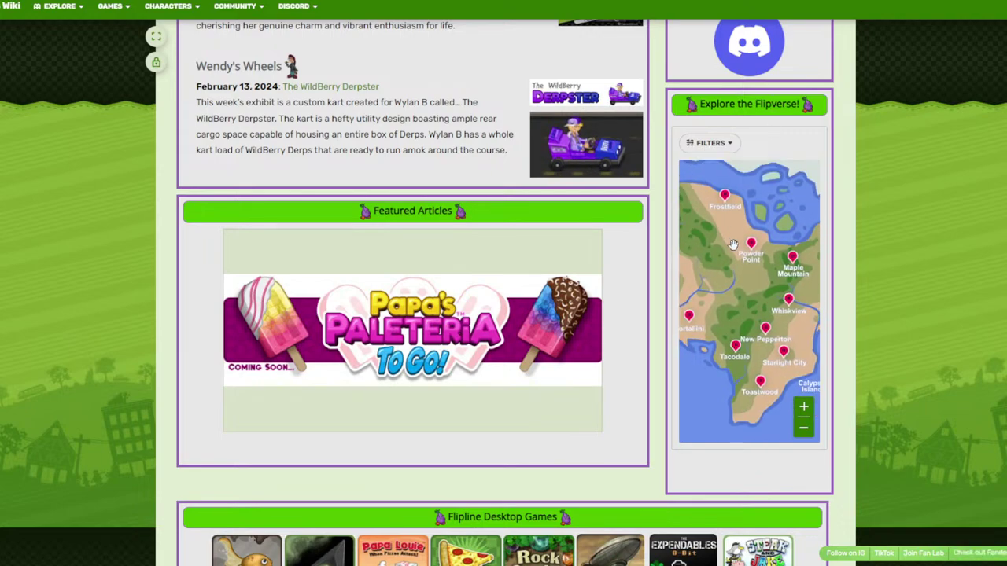
scroll(743, 282, down, 1)
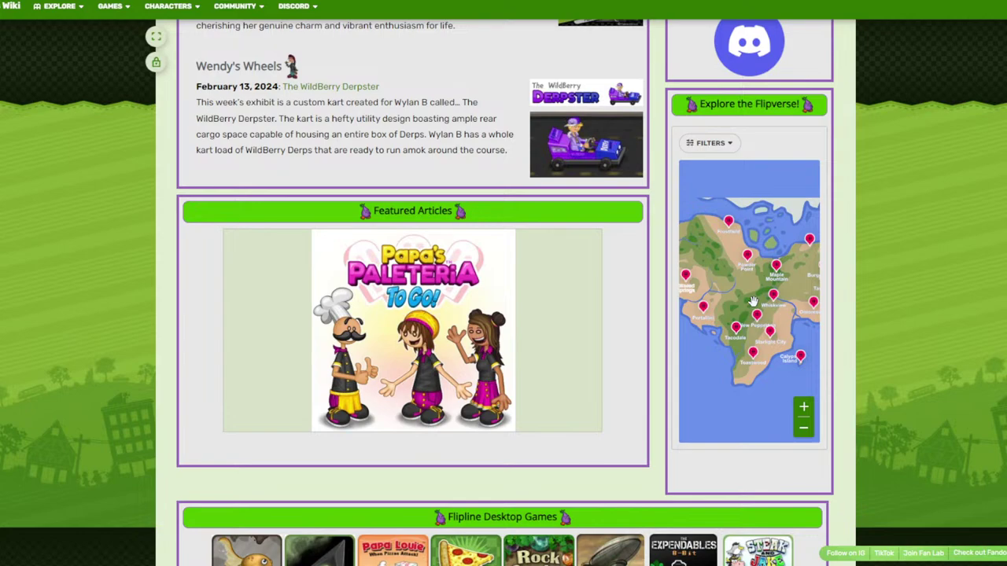
click(730, 146)
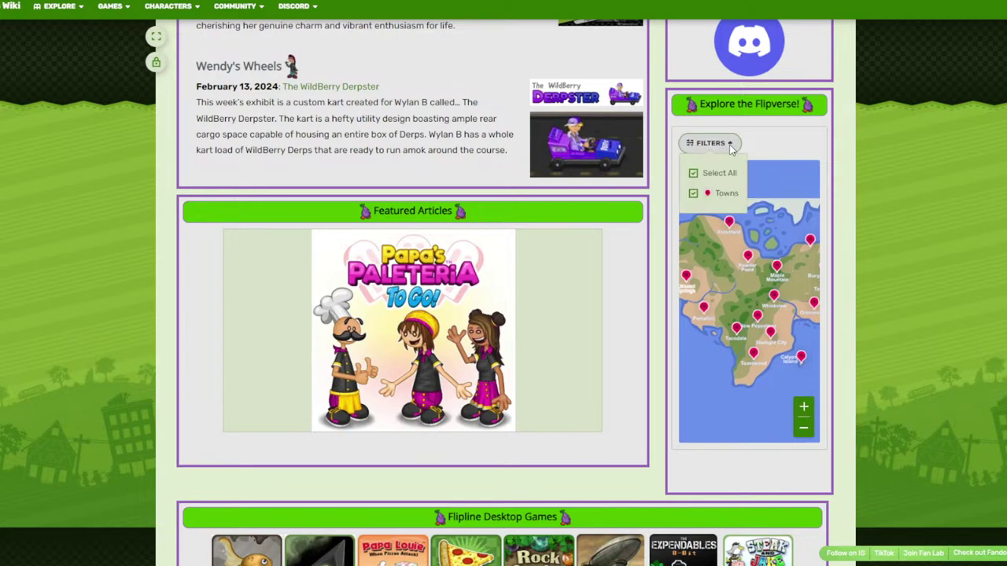
click(766, 175)
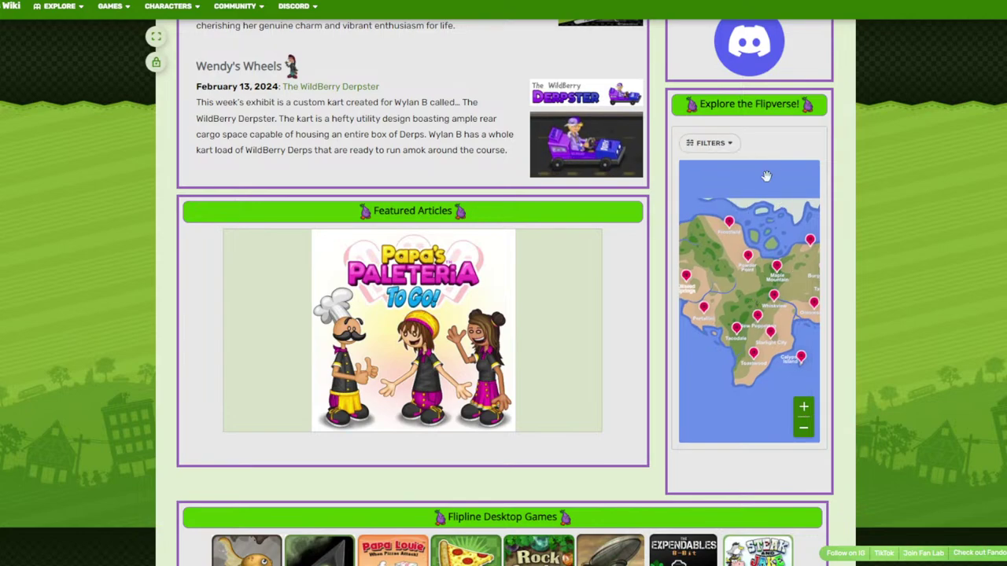
scroll(744, 315, up, 3)
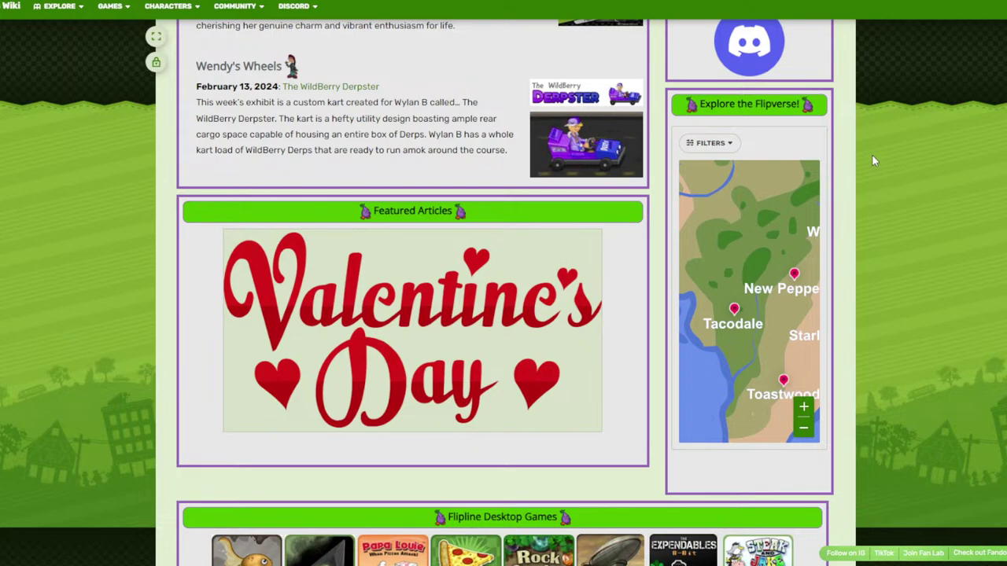
Search the Flipline Studios Wiki for "map".
scroll(842, 216, up, 5)
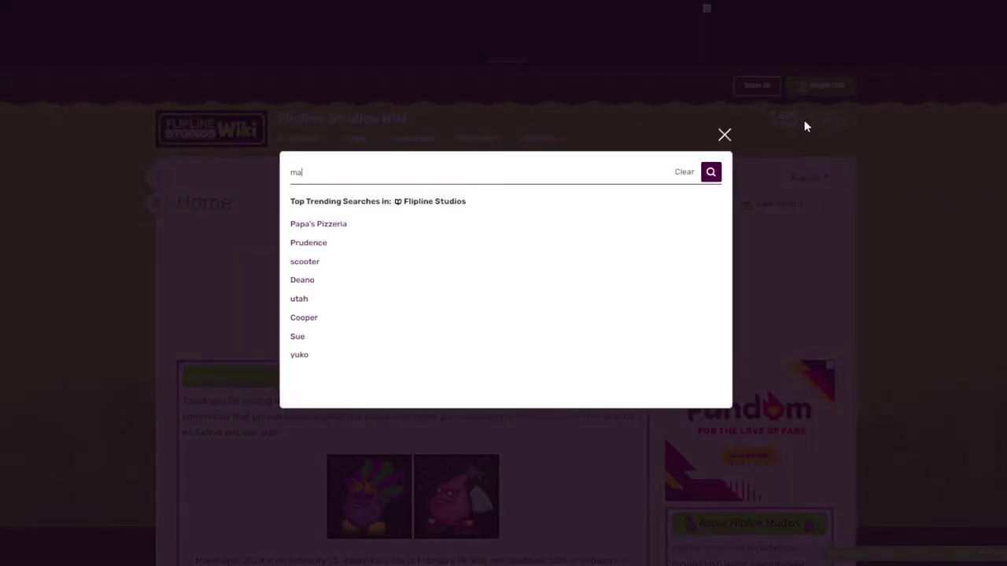
text(p)
key(Return)
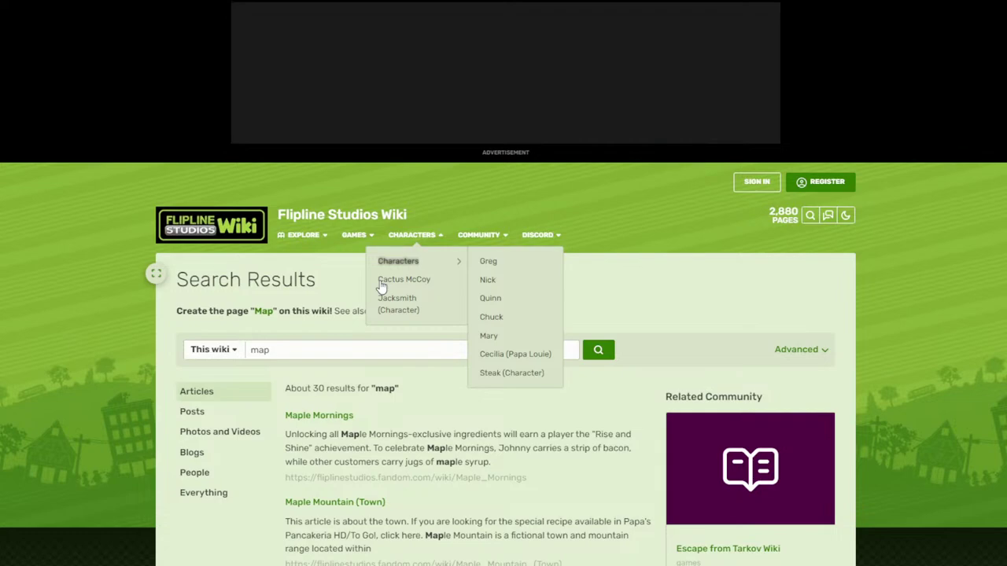
Search the wiki for "flipverse", open the Flipverse article and look over its town map.
scroll(380, 288, down, 3)
text(flip)
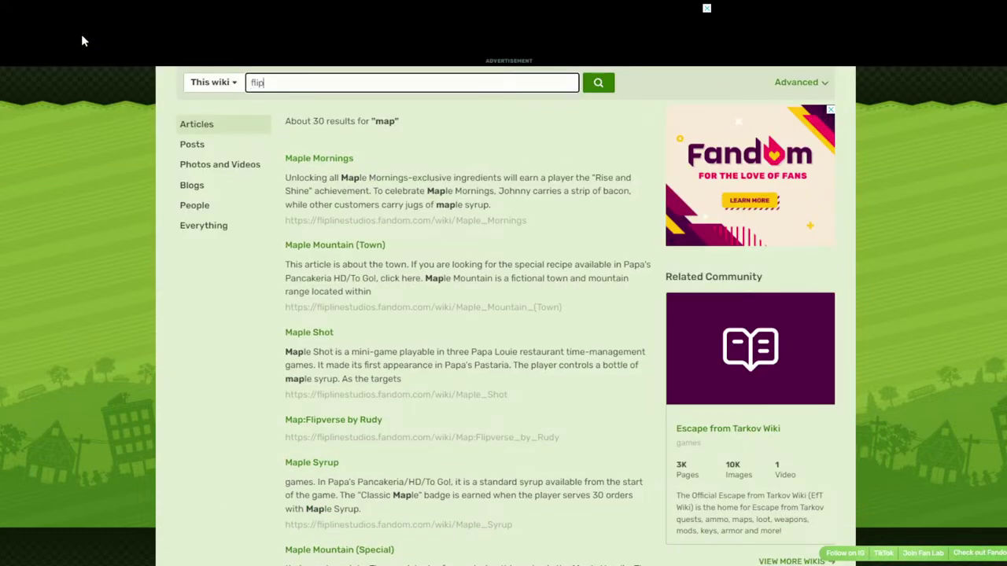
text(verse)
key(Return)
click(305, 250)
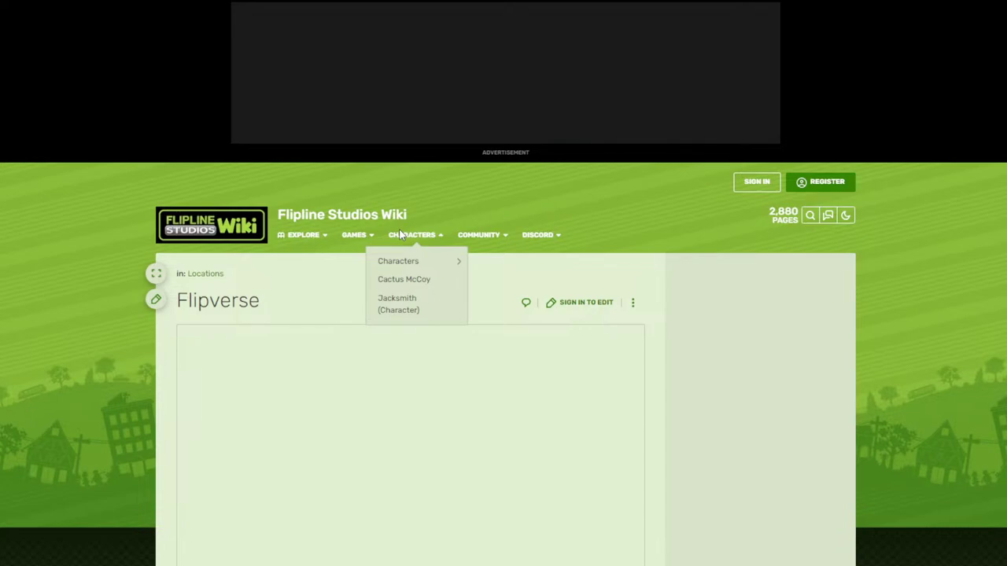
scroll(461, 306, down, 5)
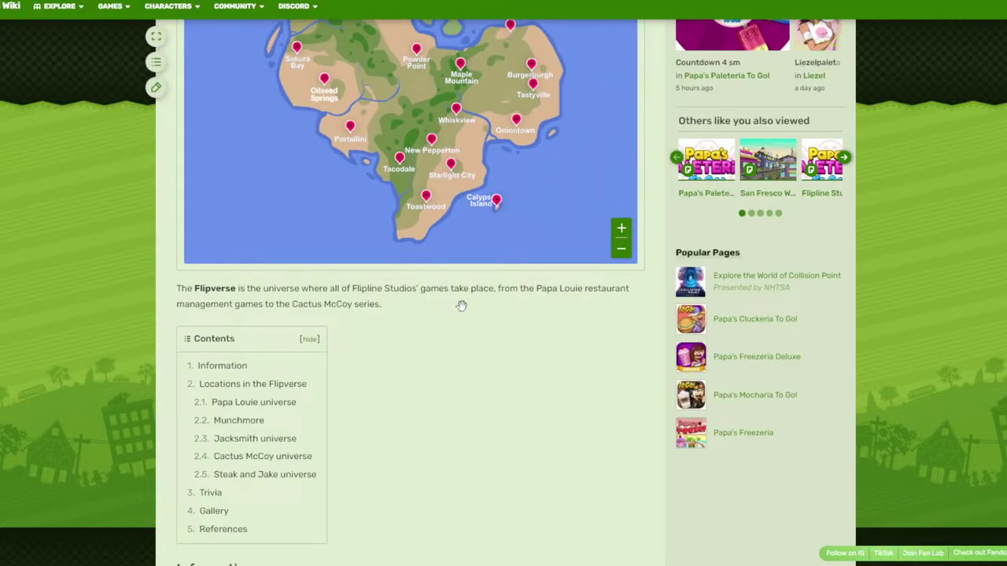
scroll(544, 405, down, 10)
scroll(544, 112, up, 15)
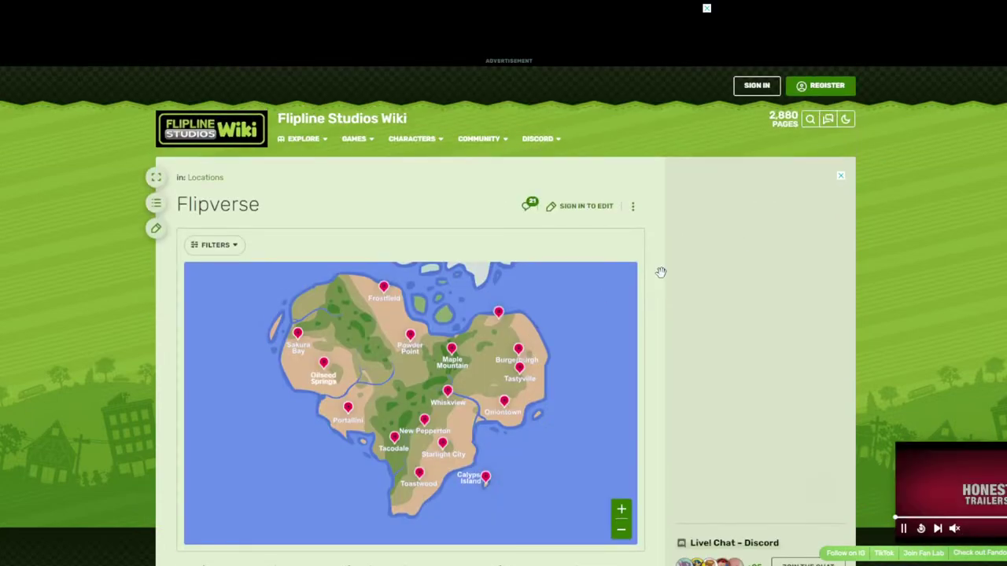